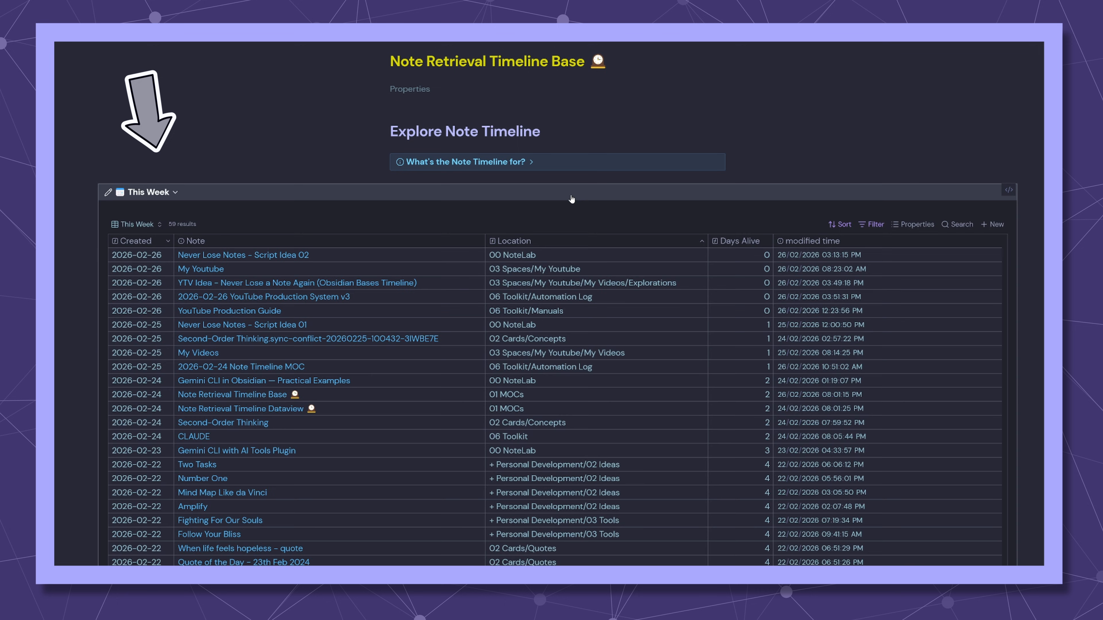
Preview the note tables in the This Week, Last Week, 2 Weeks Ago and Last Month sections, collapsing each one again
left_click(571, 197)
left_click(568, 225)
left_click(568, 225)
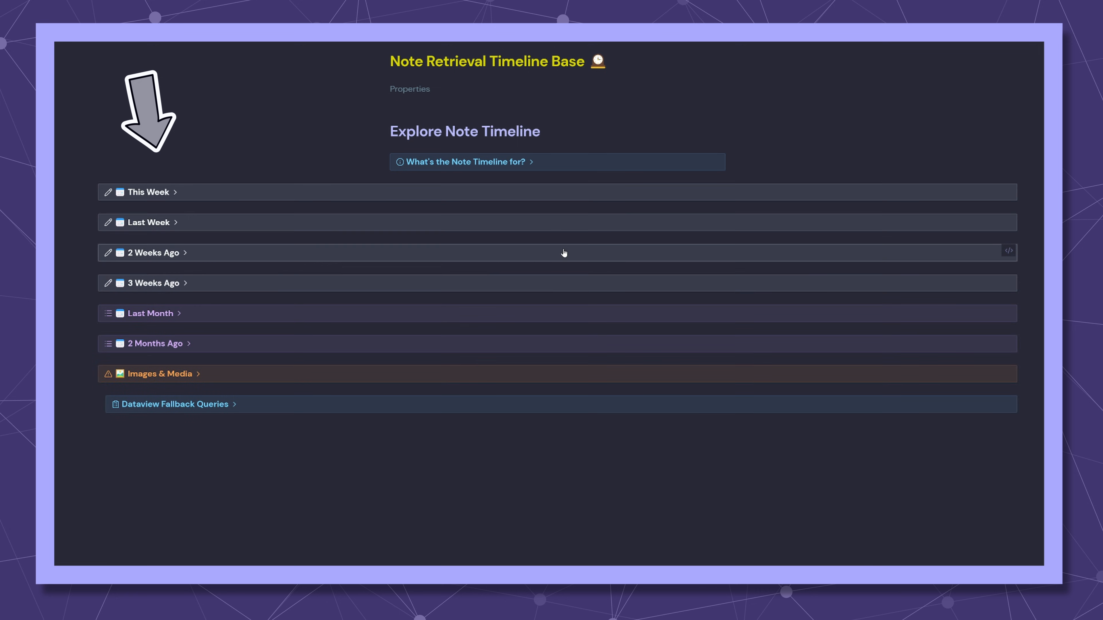
left_click(563, 253)
left_click(563, 253)
left_click(562, 318)
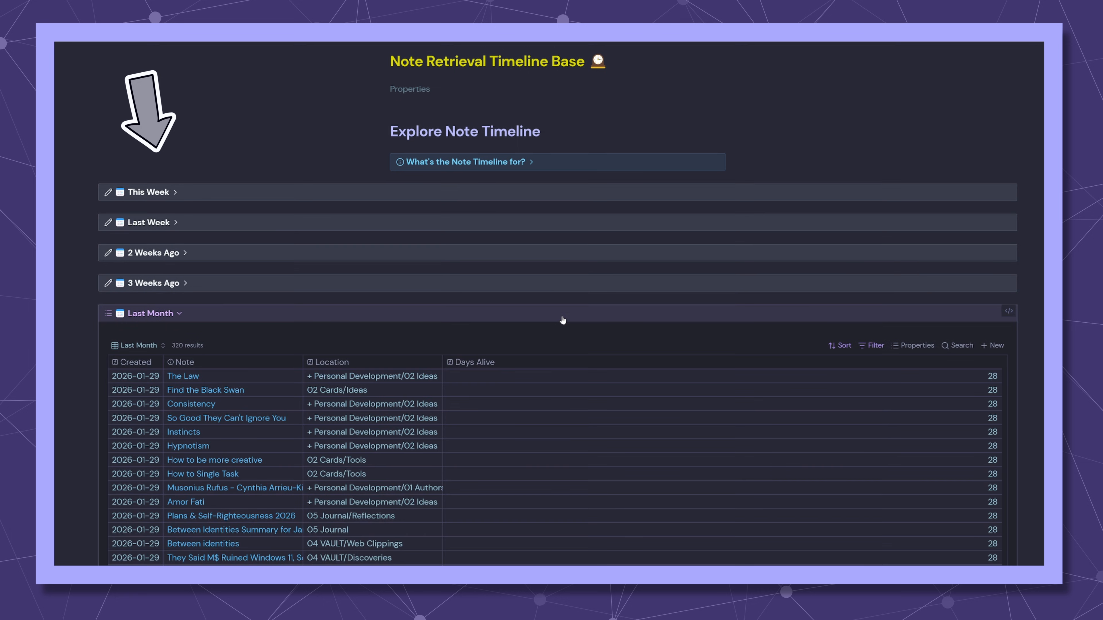
left_click(562, 318)
Expand the Last Week section of the timeline and open the Goal Pursuit note from its table
scroll(410, 174, "down", 2)
left_click(411, 126)
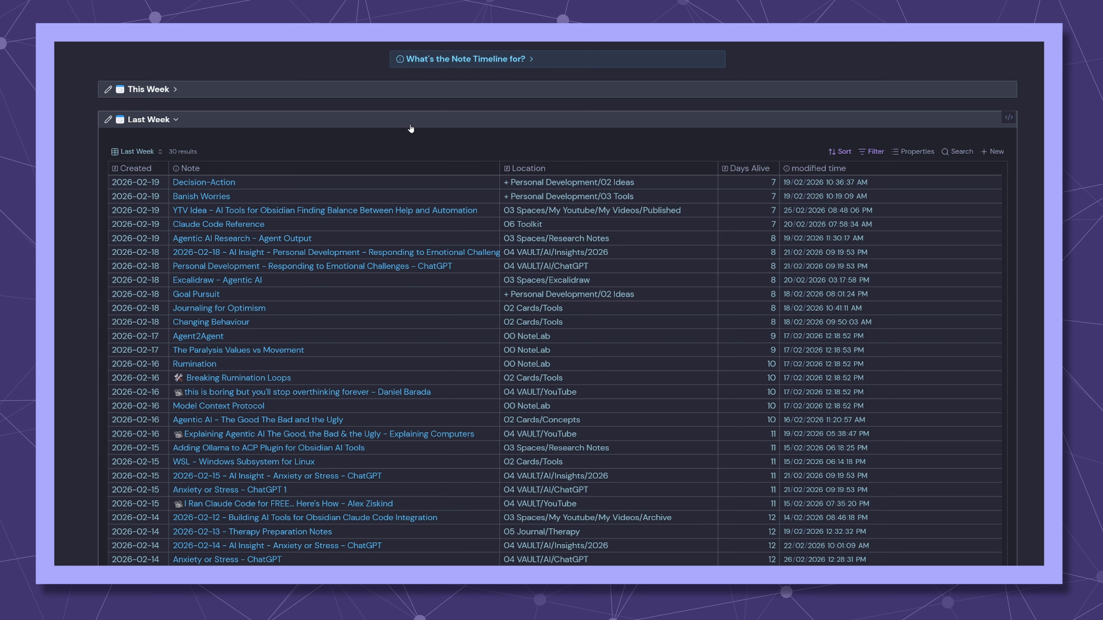
left_click(209, 297)
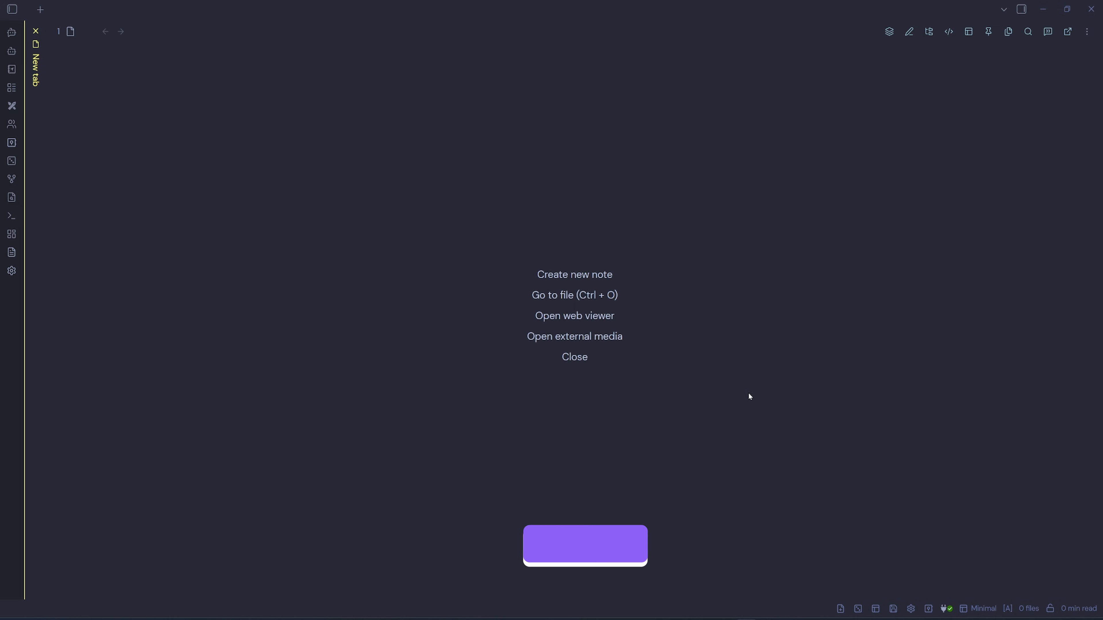
Switch from the Minimal workspace to the Note Retrieval workspace
left_click(980, 614)
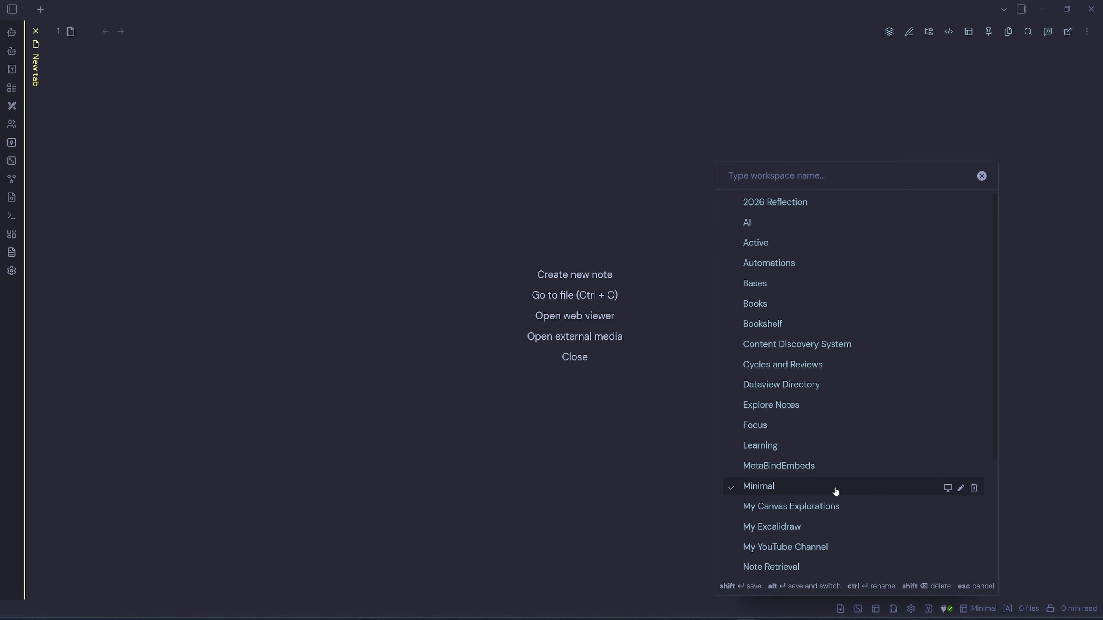
scroll(835, 492, "down", 1)
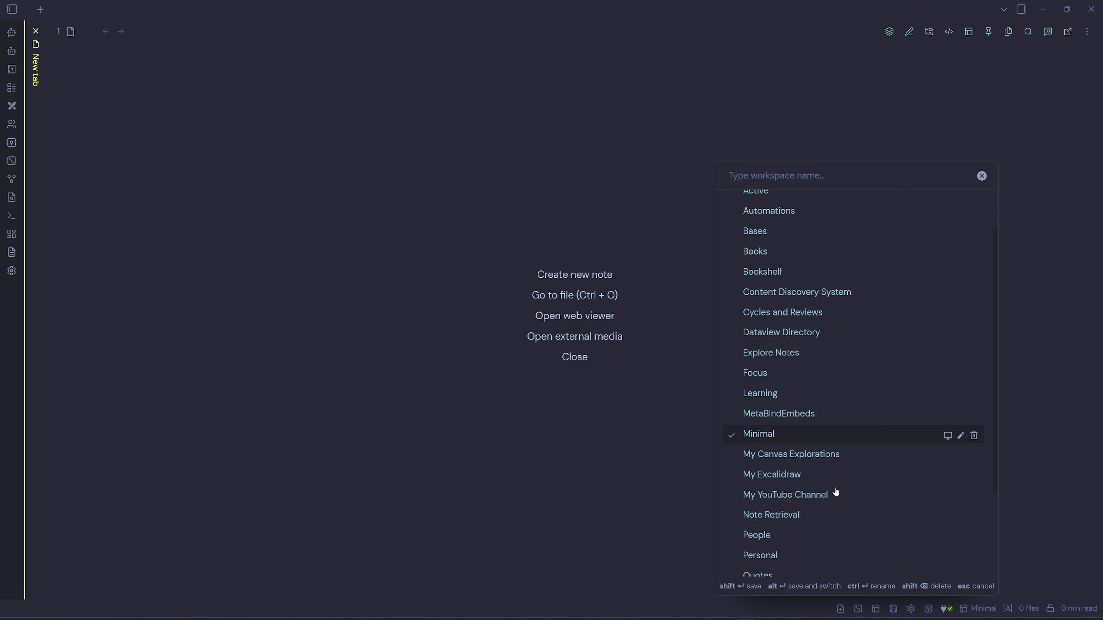
left_click(781, 523)
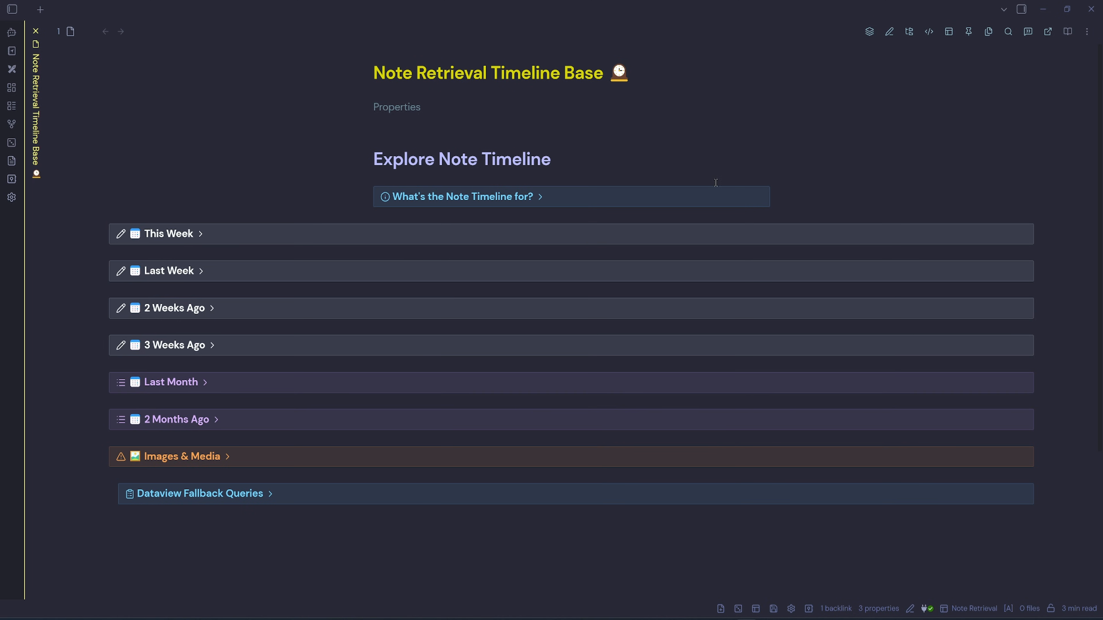
Show the file explorer and locate the Note Retrieval Timeline Base note in the 01 MOCs folder, collapsing the folder again
left_click(12, 9)
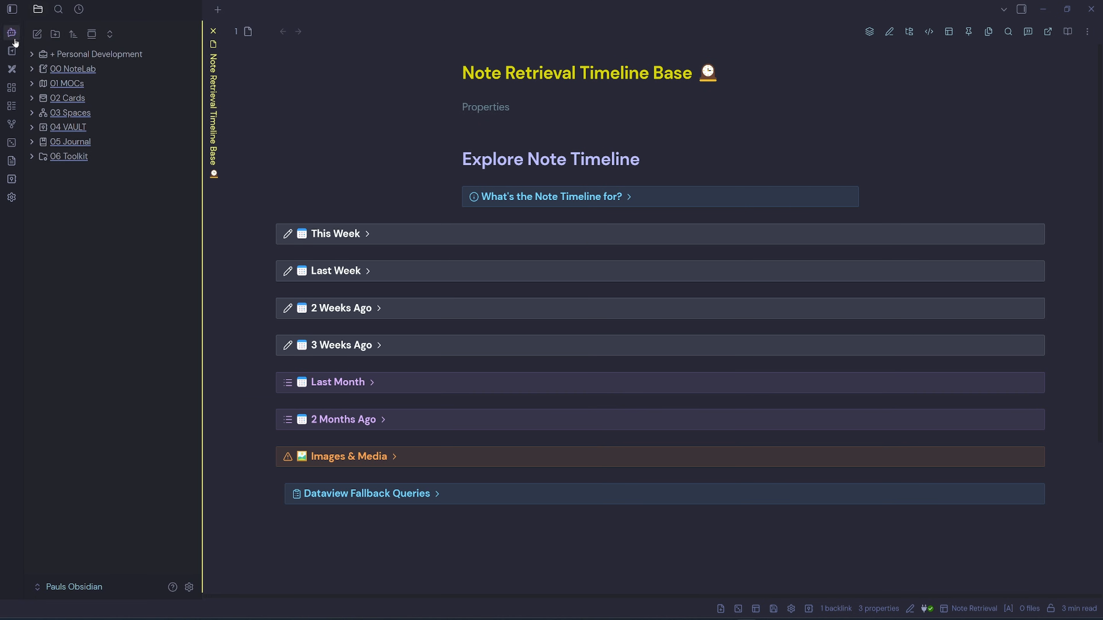
left_click(34, 85)
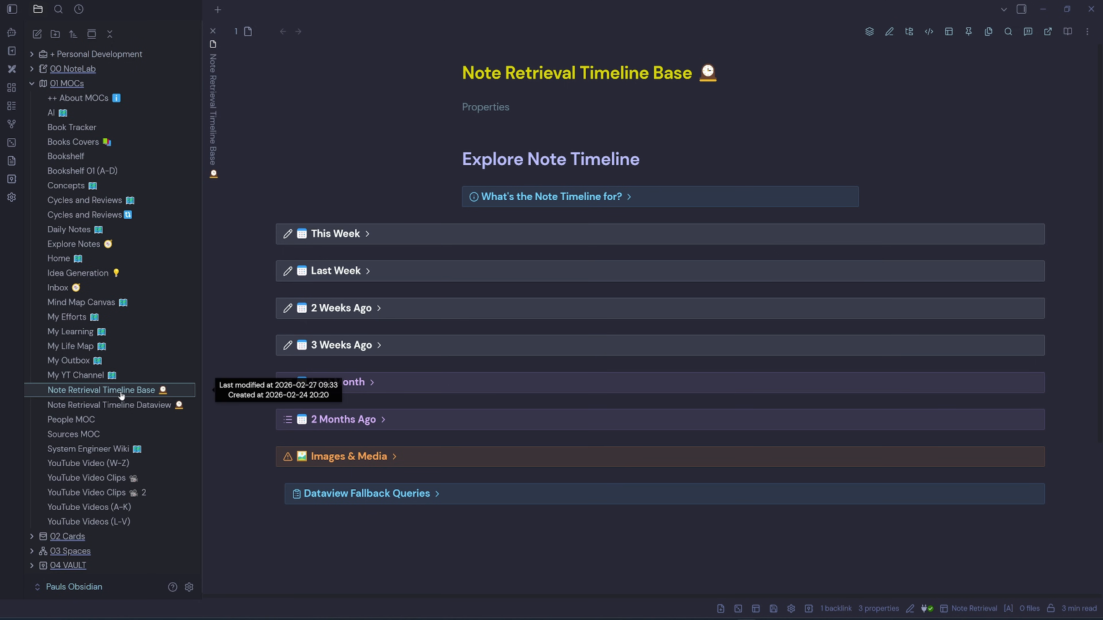
left_click(32, 87)
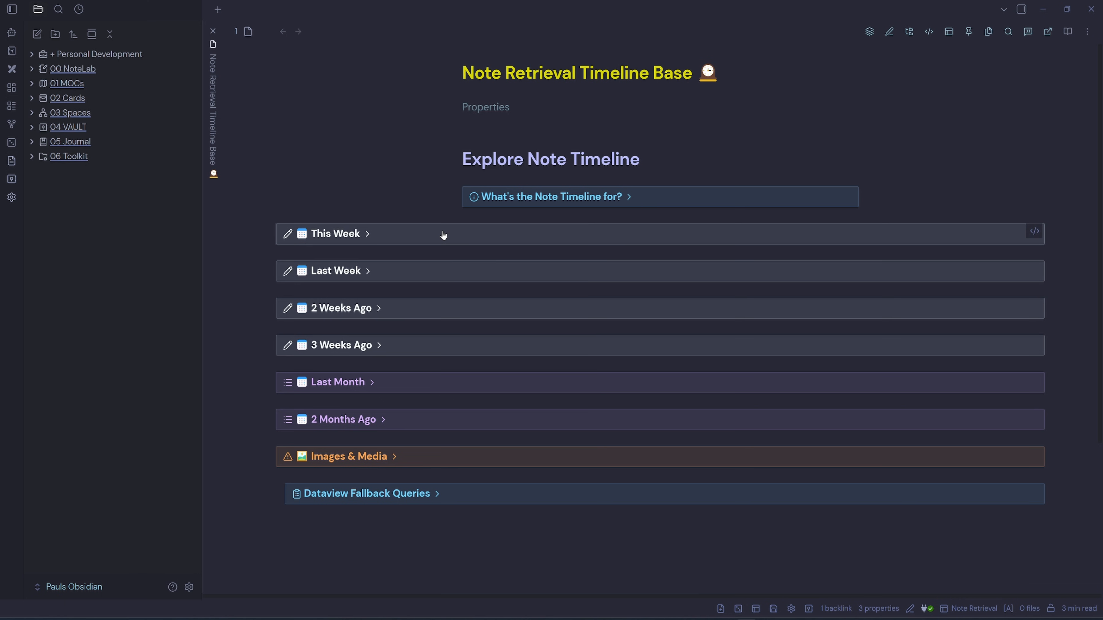
Review the base's list of views in the This Week section, keeping This Week, and collapse the section and the file explorer
left_click(480, 237)
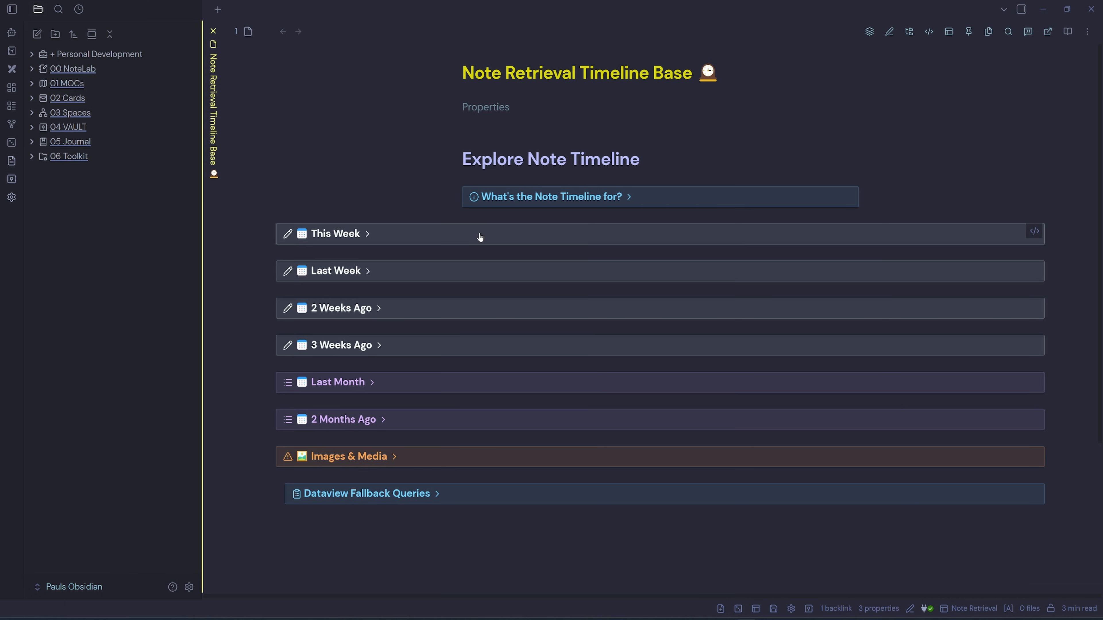
left_click(479, 237)
left_click(320, 275)
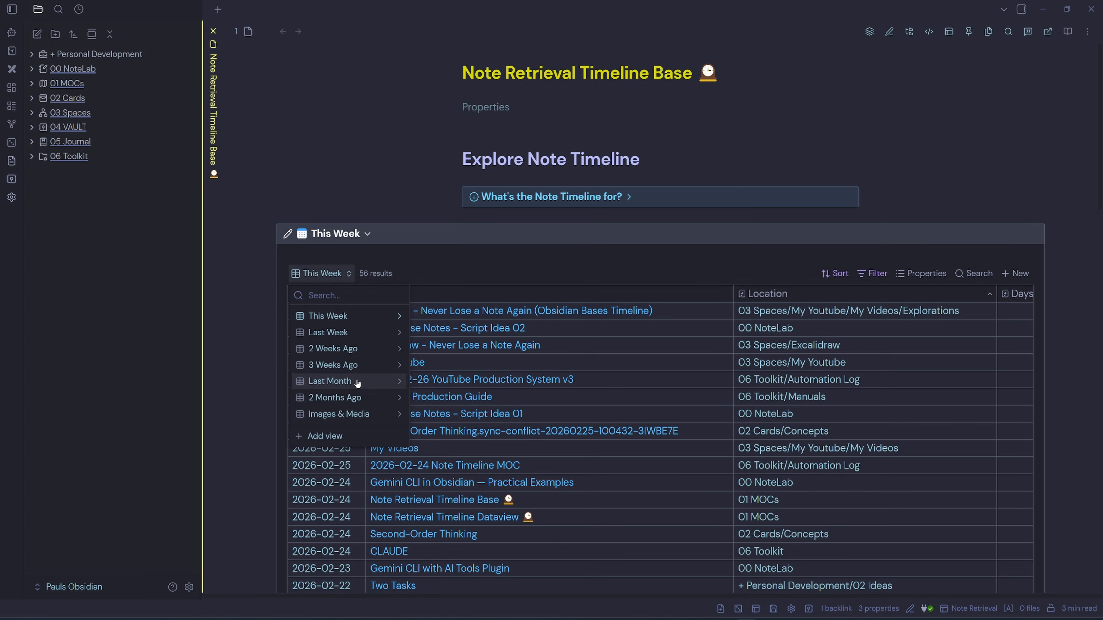
left_click(330, 316)
left_click(481, 239)
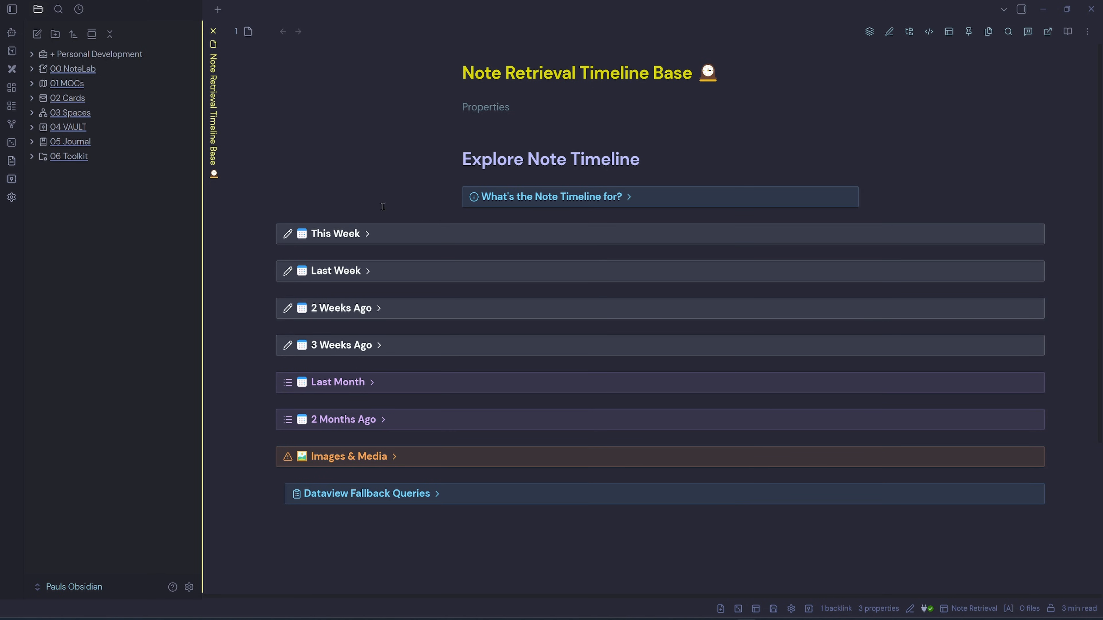
left_click(12, 8)
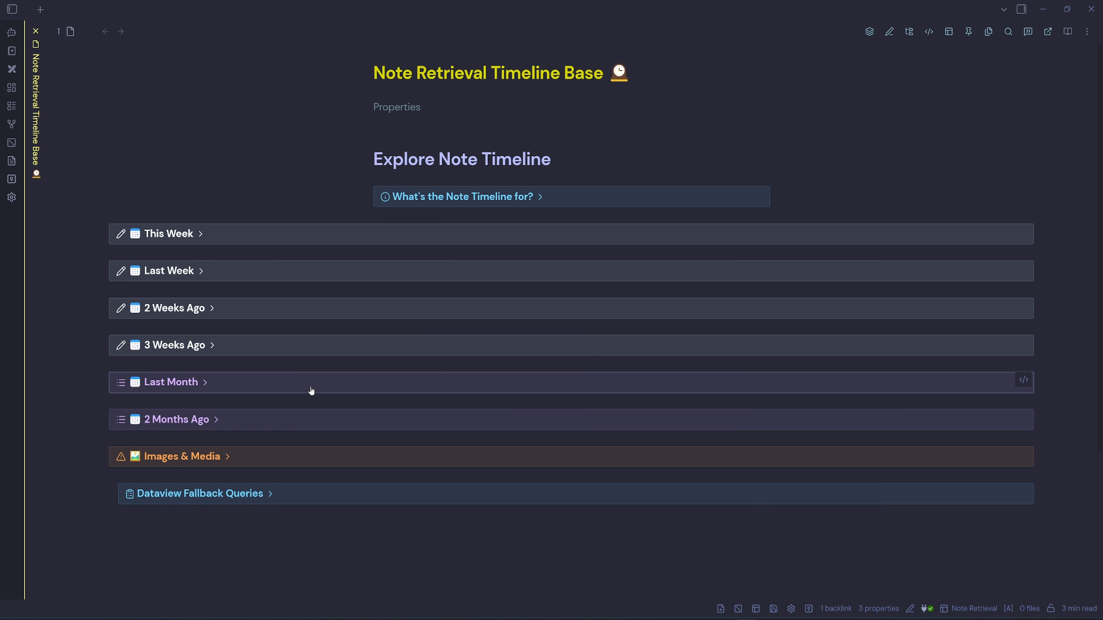
Expand the Last Month section, read its note Sacrifice is the Secret, and go back to the timeline note
left_click(311, 390)
scroll(339, 389, "down", 5)
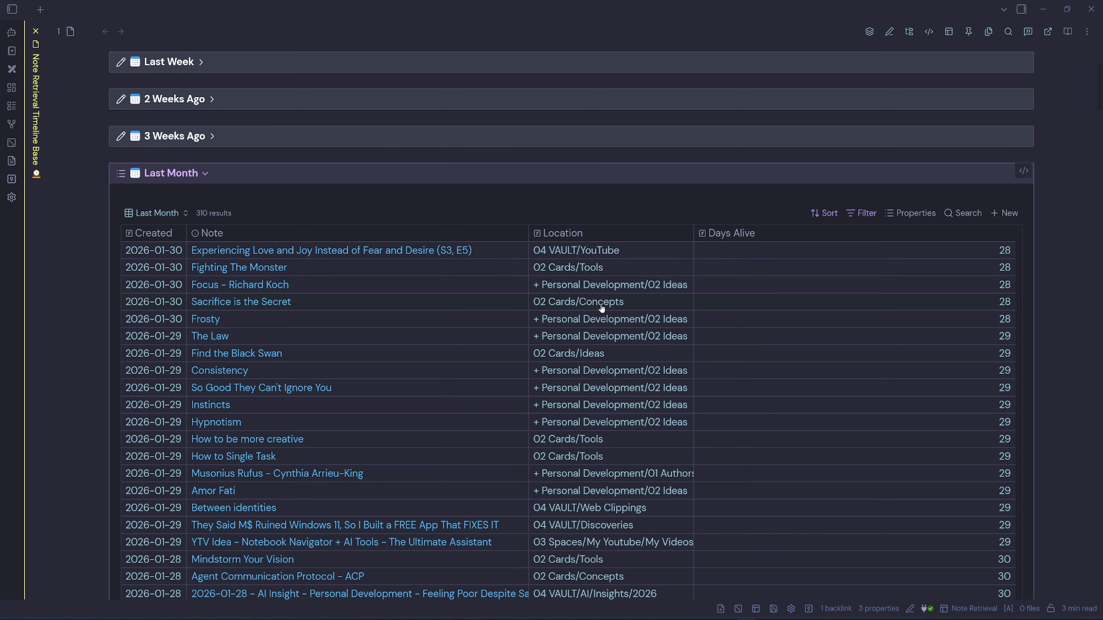
left_click(274, 303)
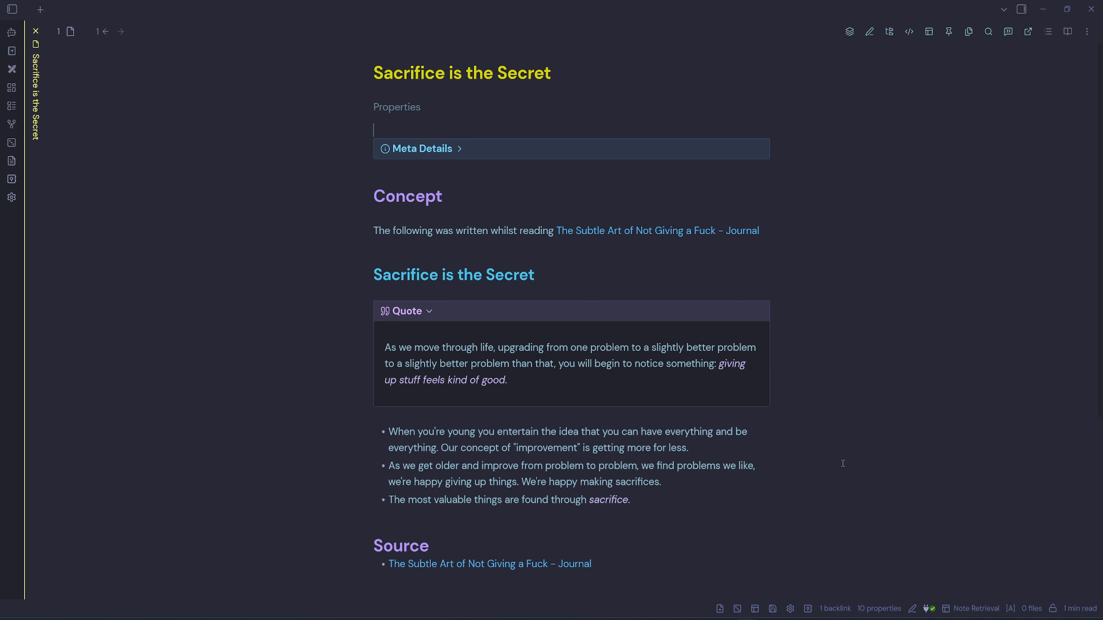
key("ctrl+alt+Left")
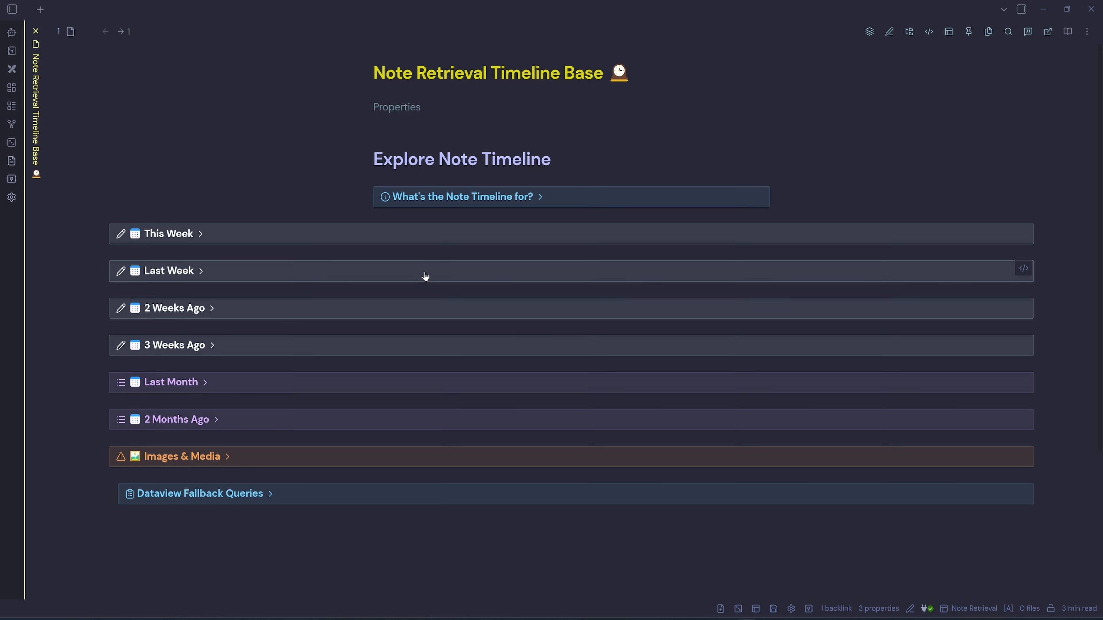
Expand the Last Week section, read its Goal Pursuit note, and go back to the timeline note
left_click(191, 271)
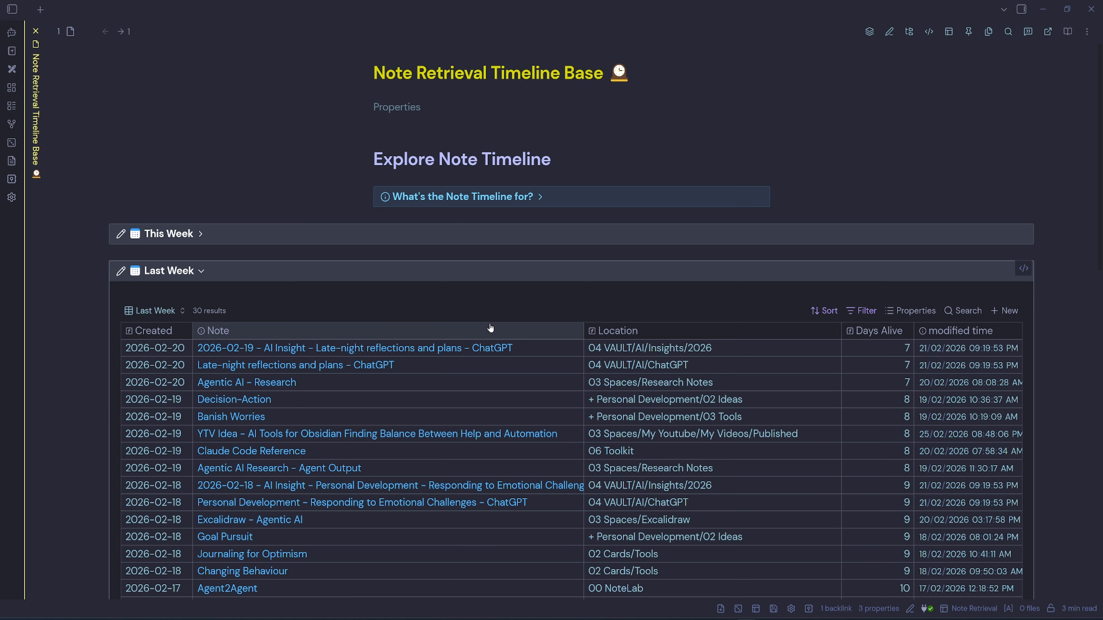
scroll(490, 328, "down", 2)
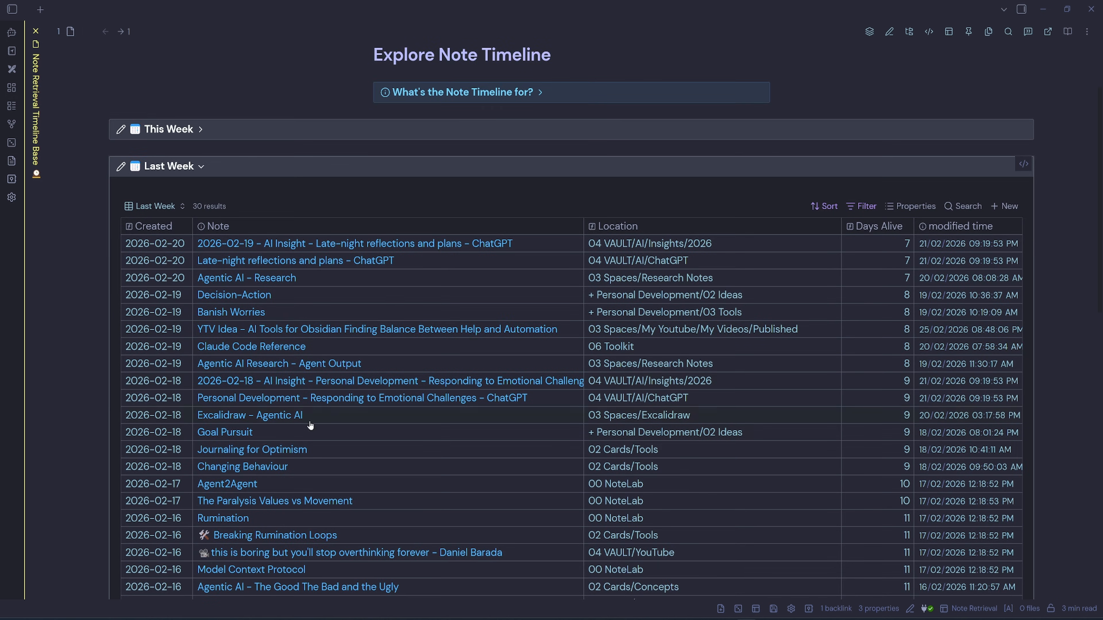
left_click(237, 440)
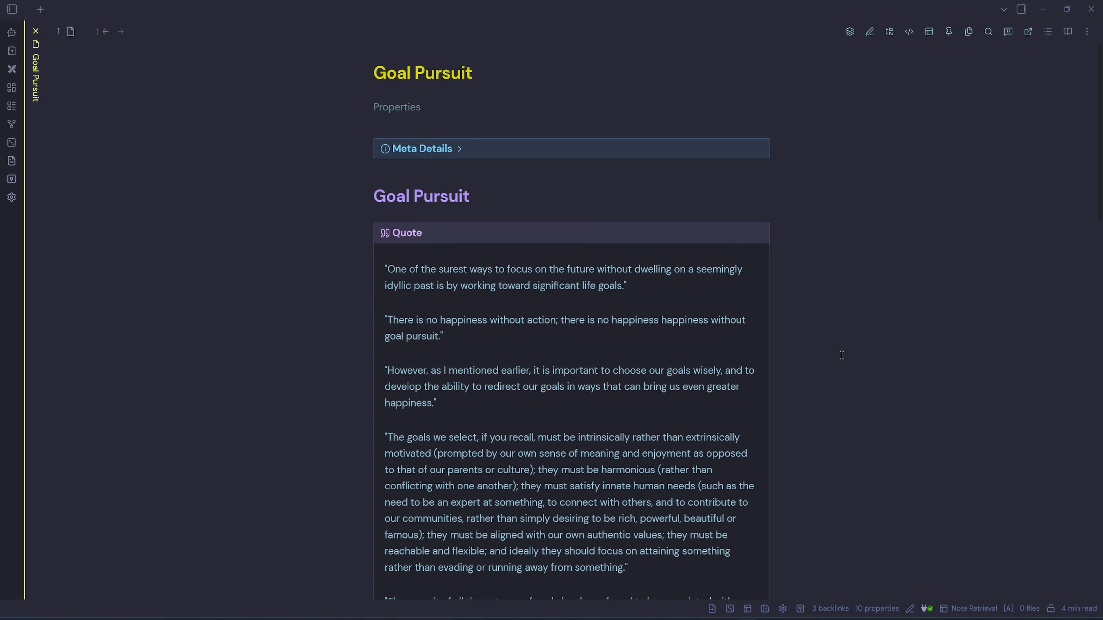
key("ctrl+alt+Left")
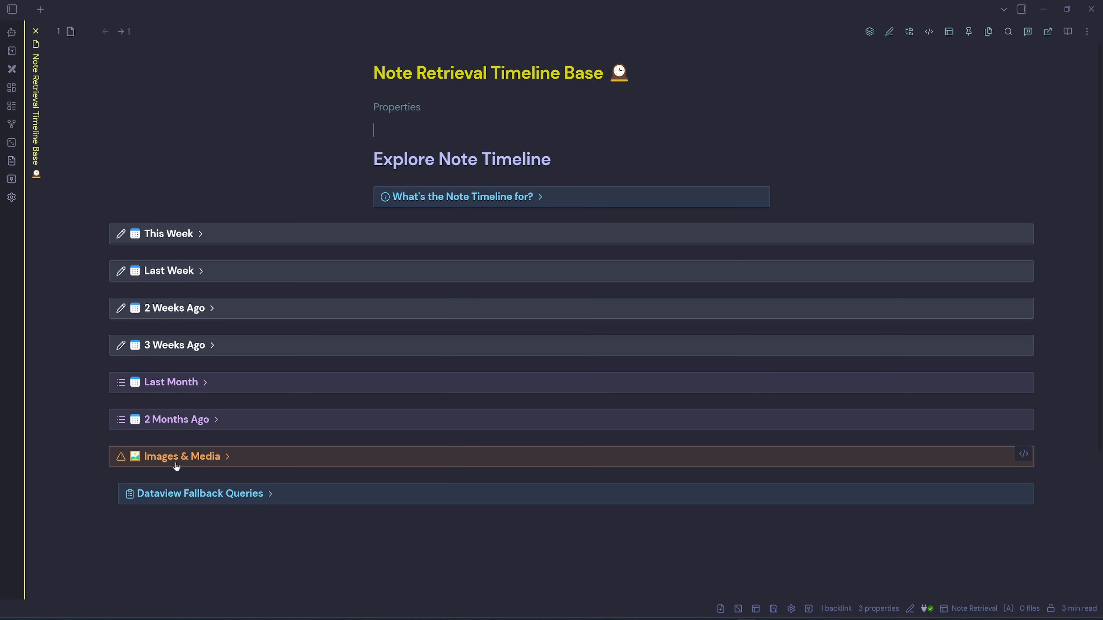
Expand the Images & Media section to examine its table of media files, and collapse it again
left_click(329, 460)
scroll(550, 441, "down", 6)
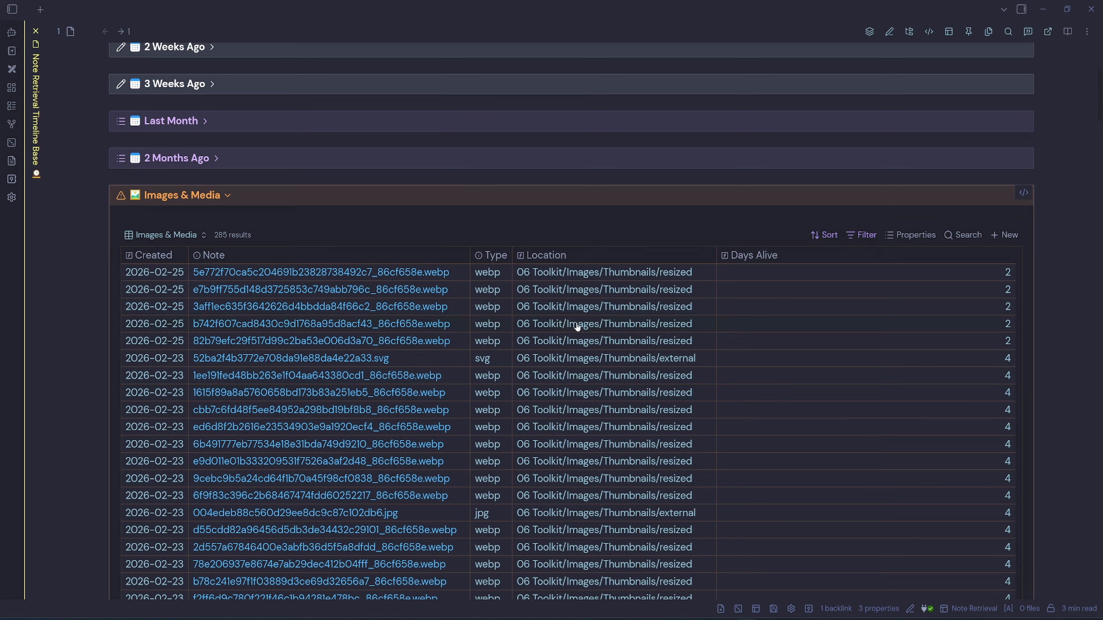
left_click(474, 196)
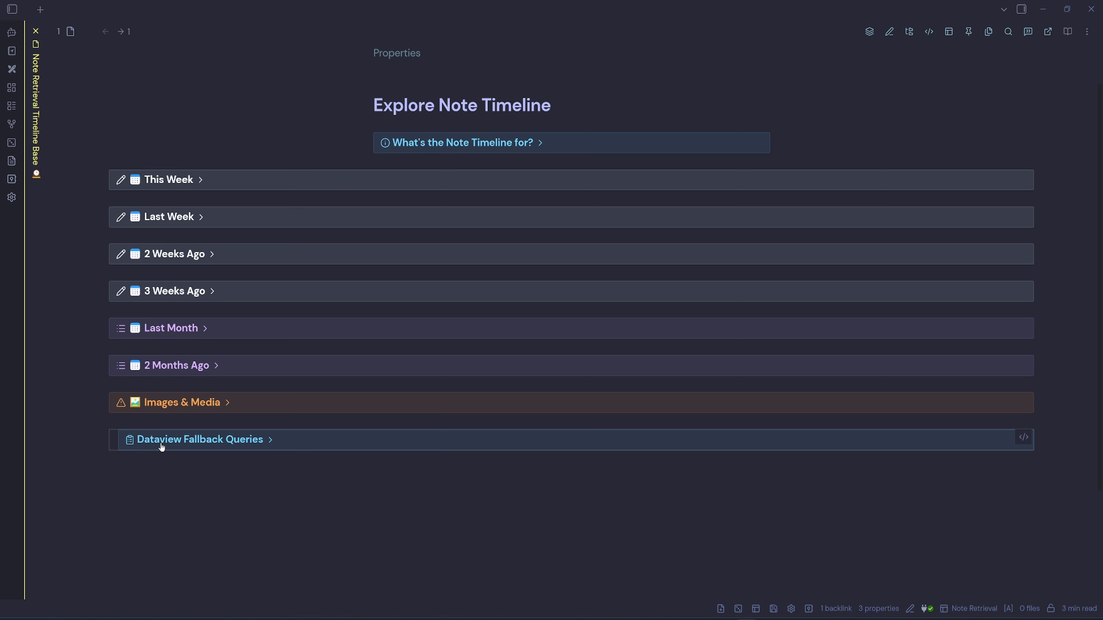
Expand the Dataview Fallback Queries section to examine its This Week table, and collapse it again
left_click(303, 439)
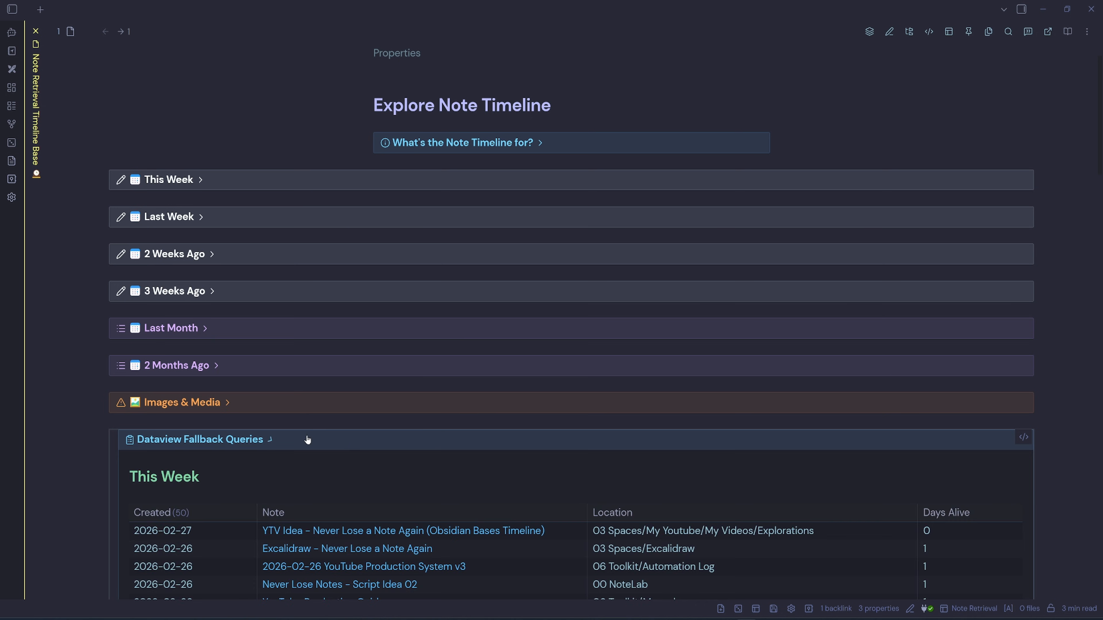
scroll(585, 442, "down", 2)
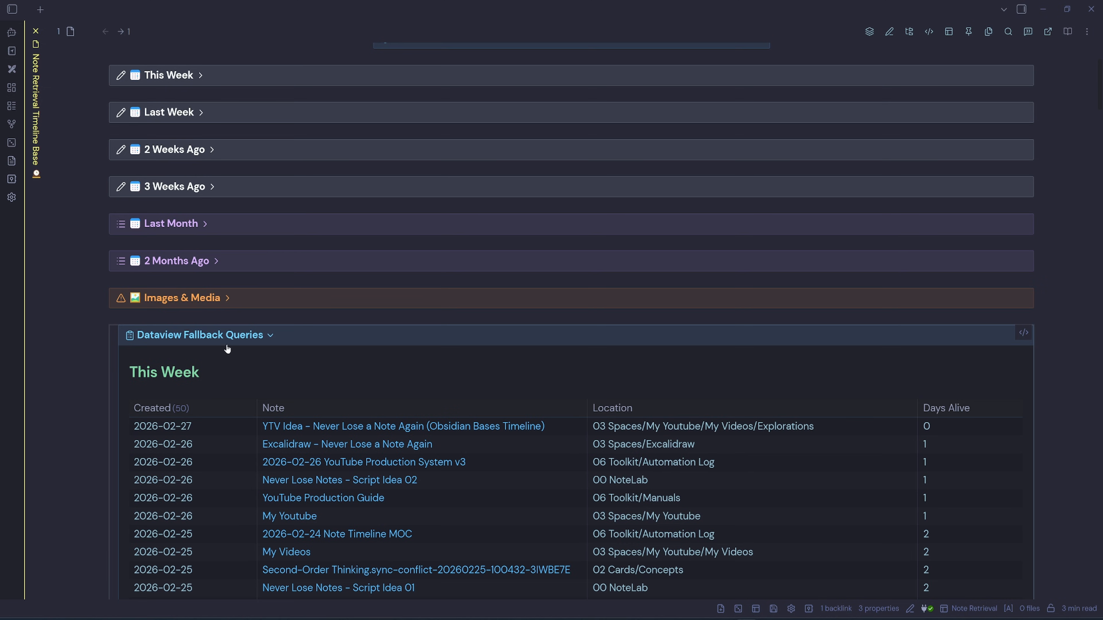
left_click(307, 340)
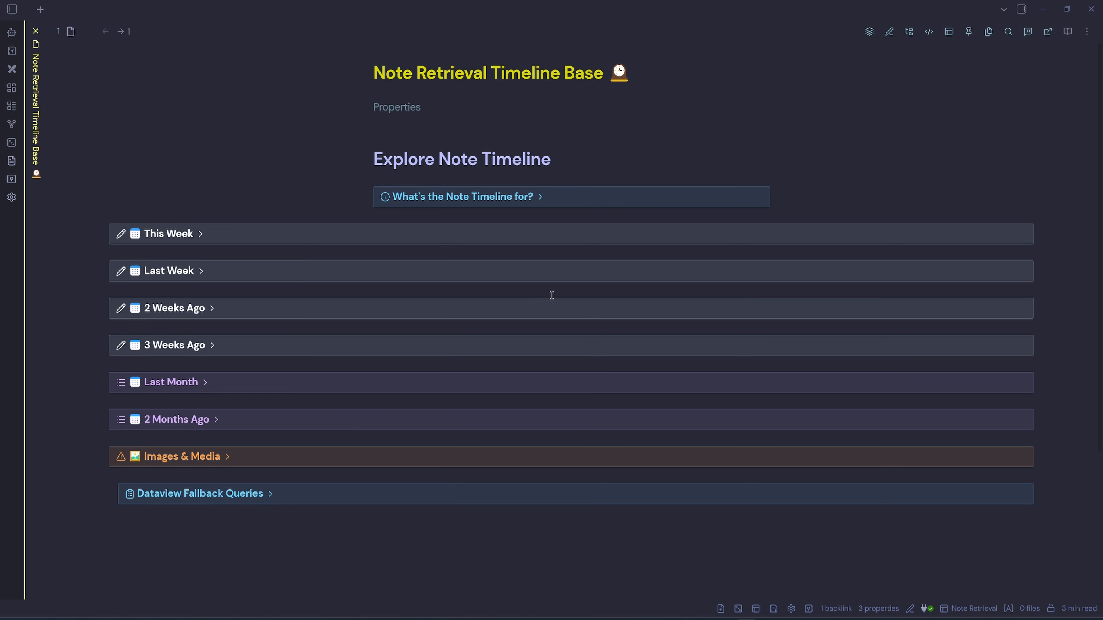
Show the file explorer, expand the 01 MOCs folder and open the Explore Notes note
left_click(11, 9)
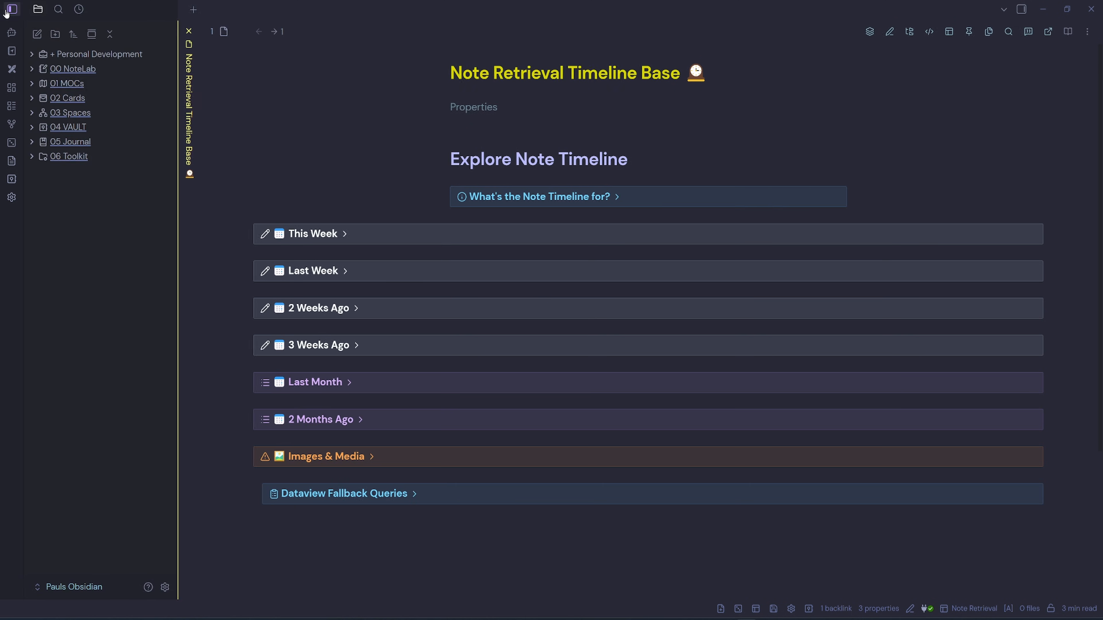
left_click(29, 87)
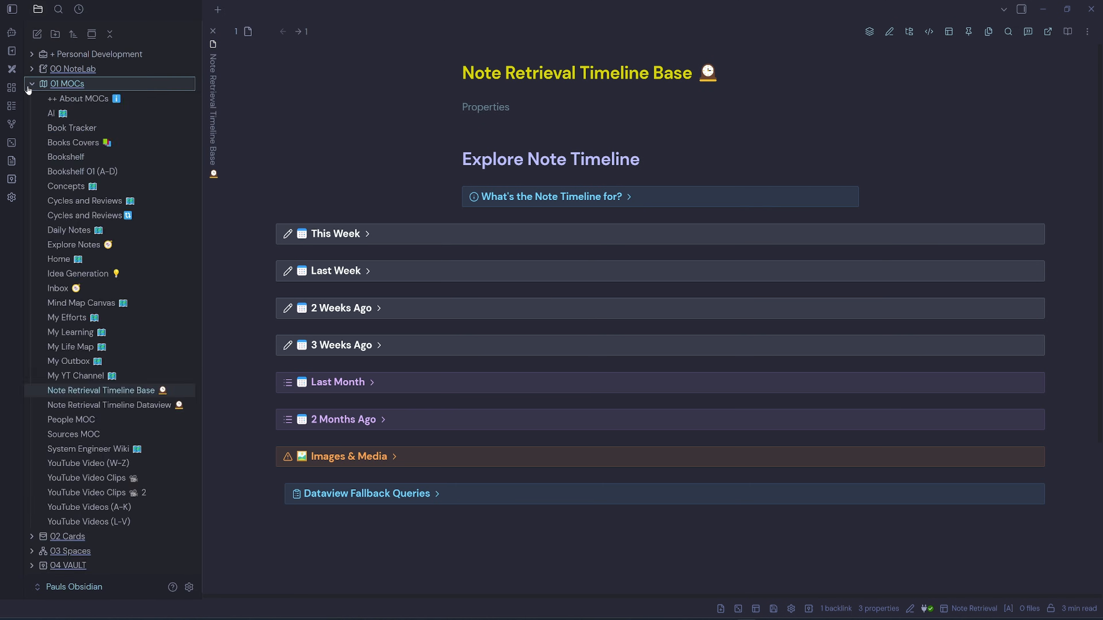
left_click(83, 247)
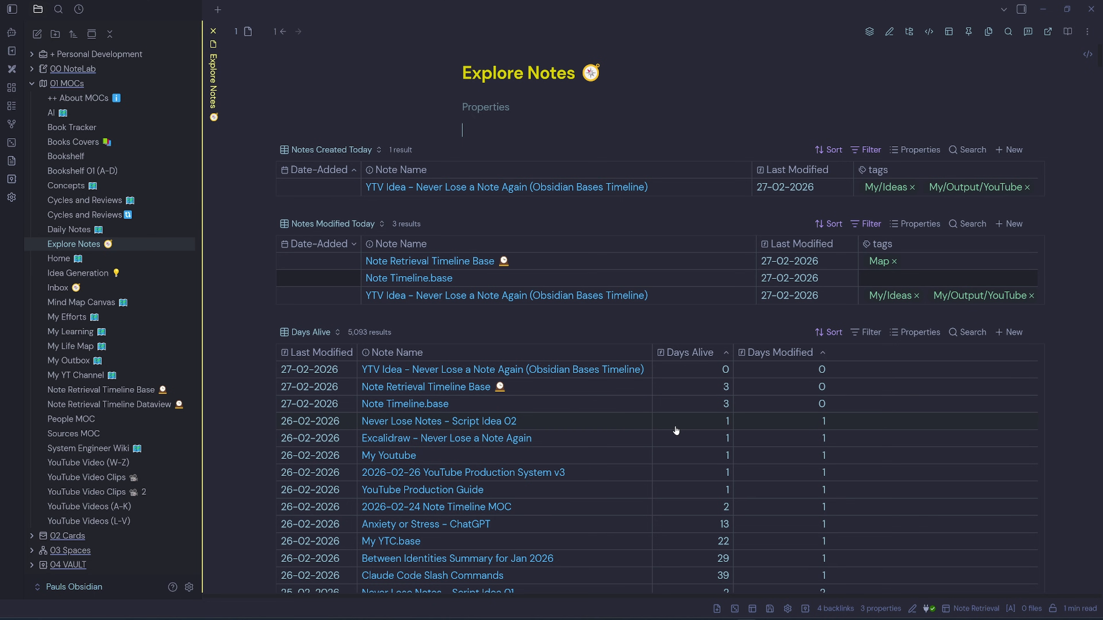
Reopen the Note Retrieval Timeline Base note, view Banish Worries from its Last Week section, and return to the timeline
left_click(115, 391)
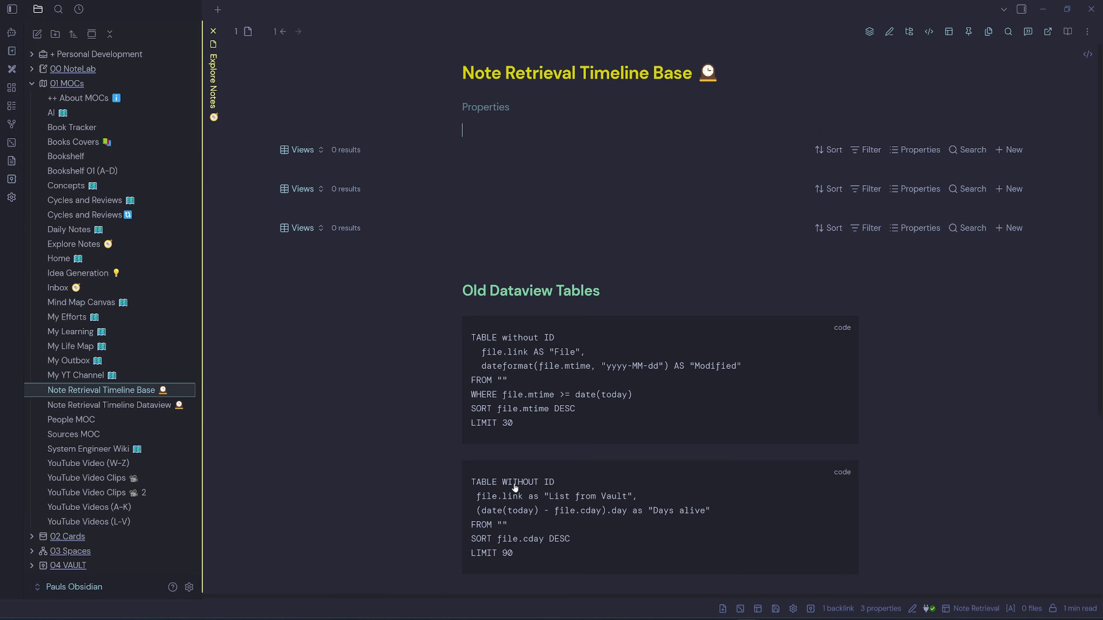
left_click(492, 277)
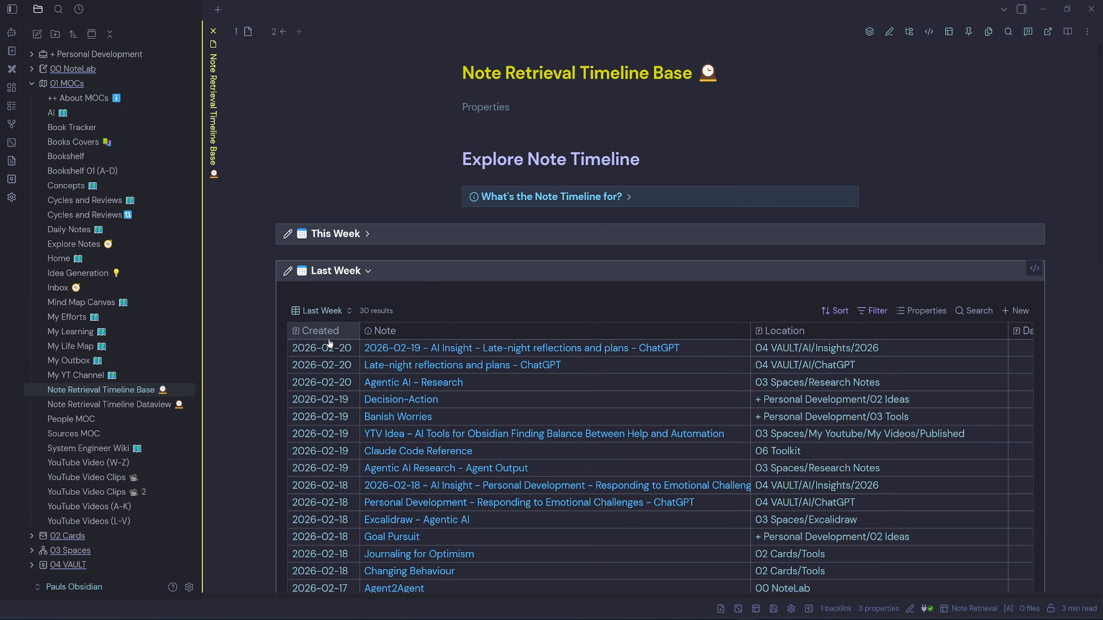
left_click(397, 417)
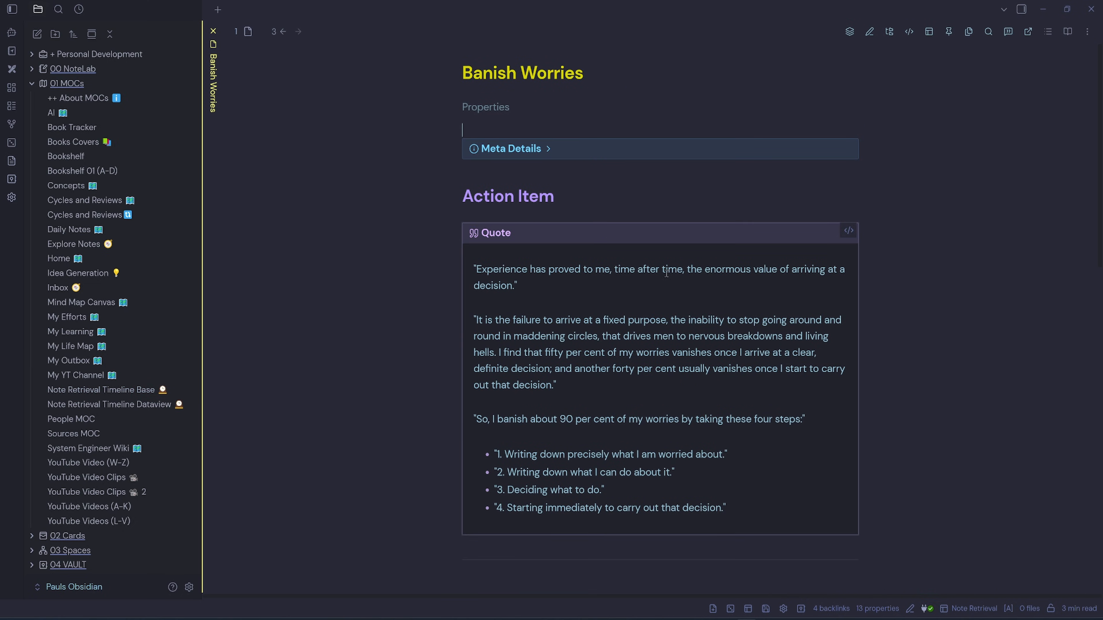
key("ctrl+alt+Left")
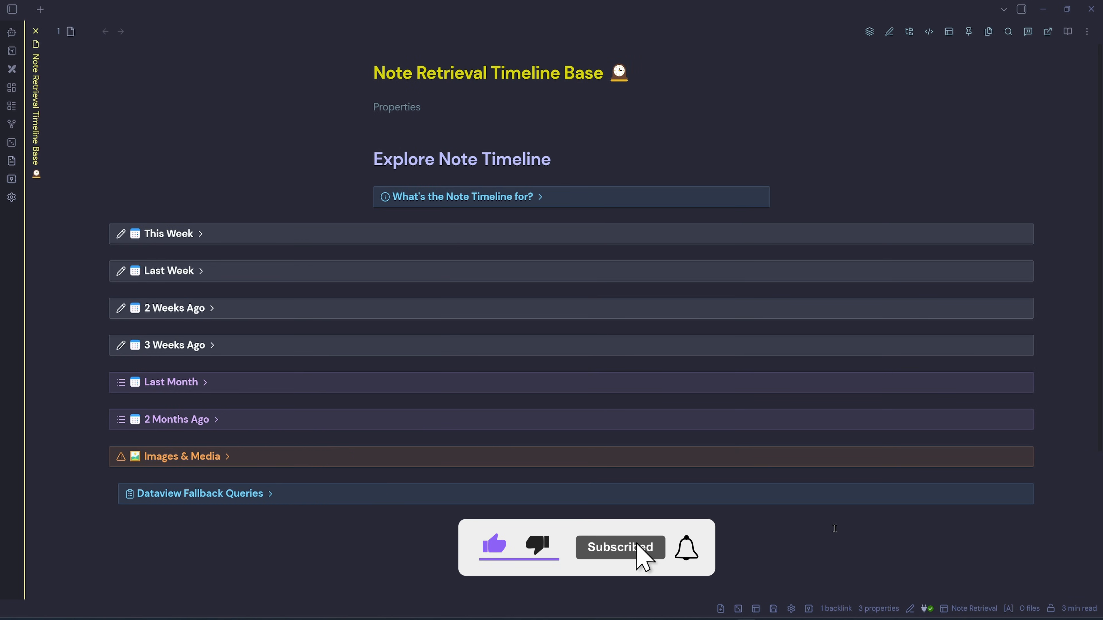
Switch from the Note Retrieval workspace to the 2026 Reflection workspace
left_click(957, 608)
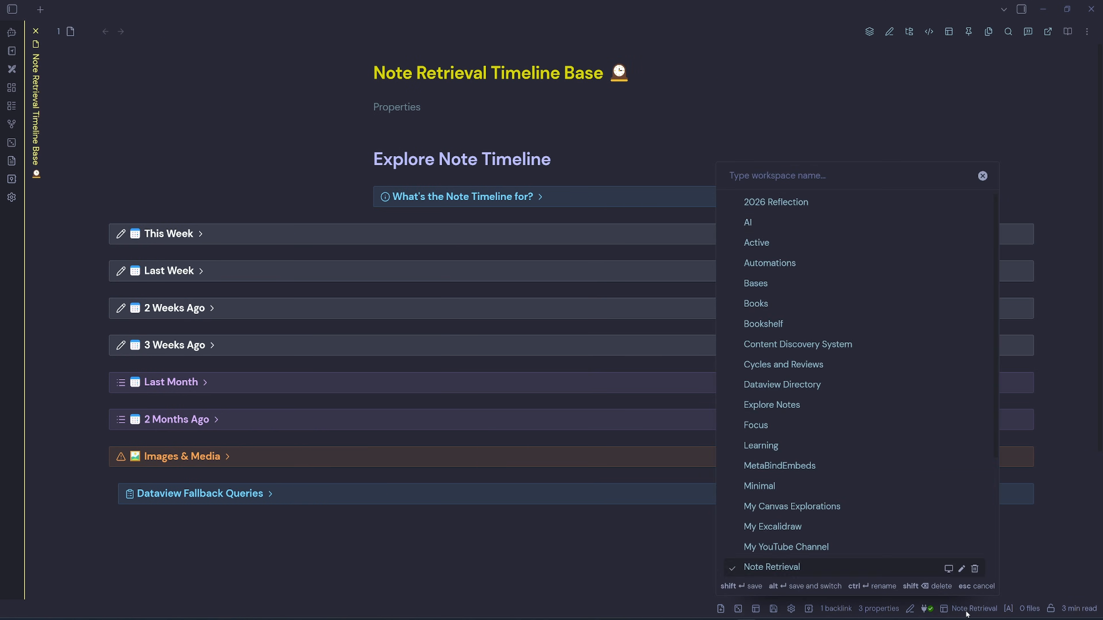
left_click(787, 205)
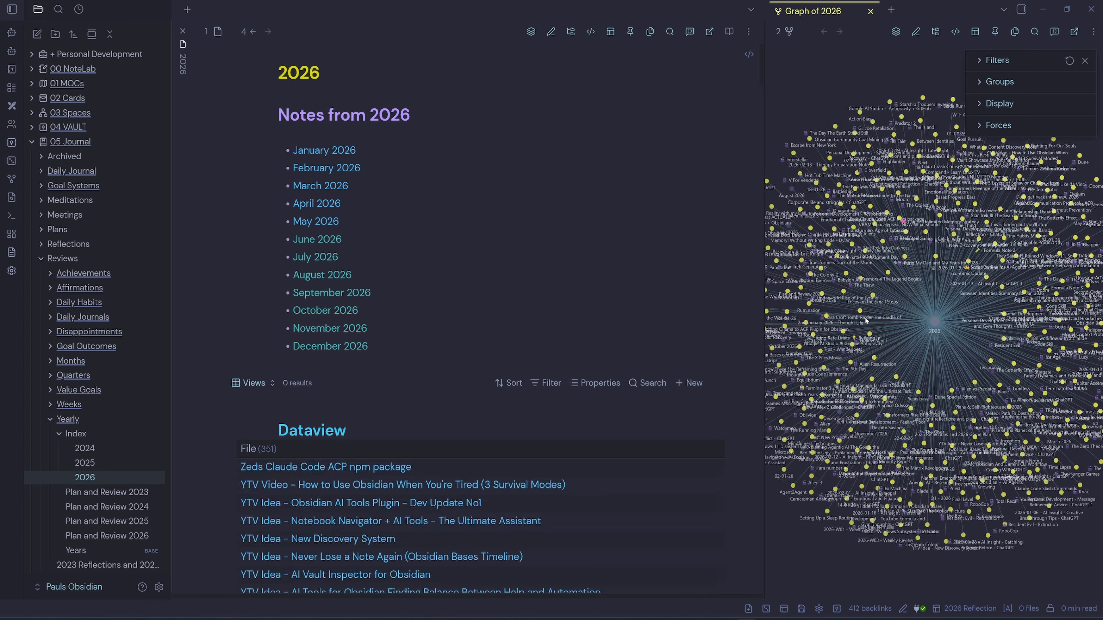
Widen the Graph of 2026 pane and fit the whole graph inside it
left_click_drag(764, 243, 574, 242)
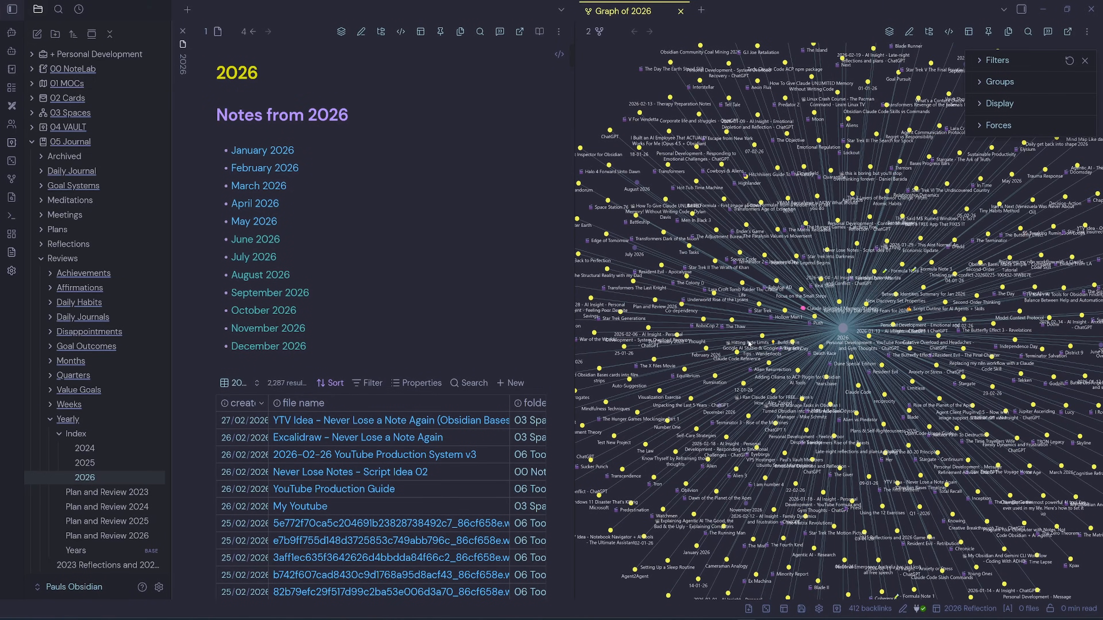
scroll(751, 342, "down", 3)
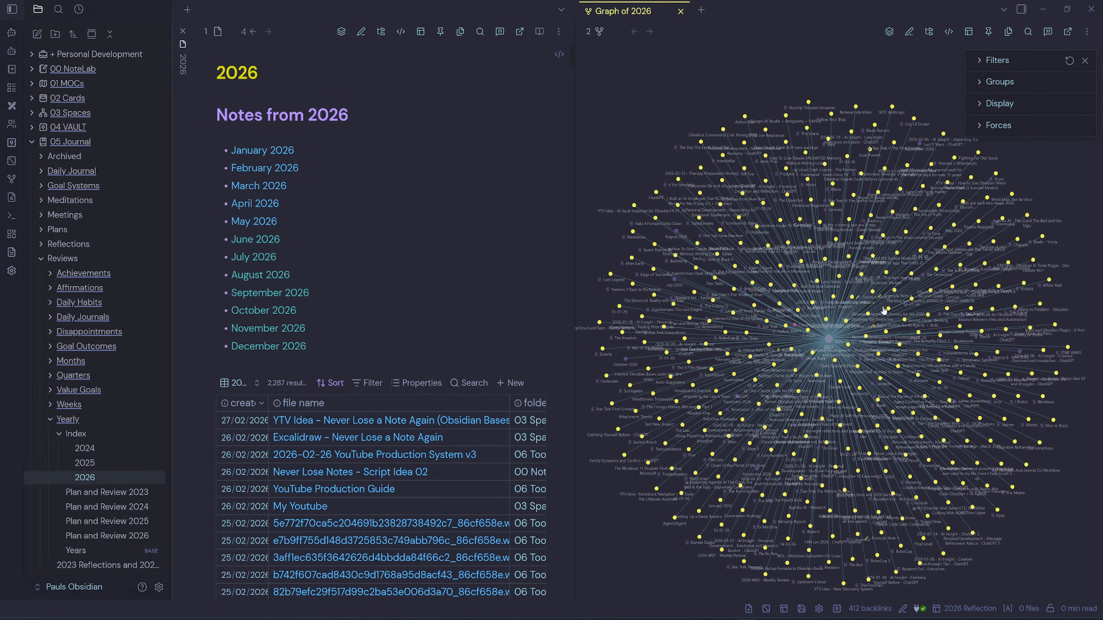
Collapse the 05 Journal folder, expand the Movies folder inside 04 VAULT, and examine the 2026 graph alongside it
left_click(70, 141)
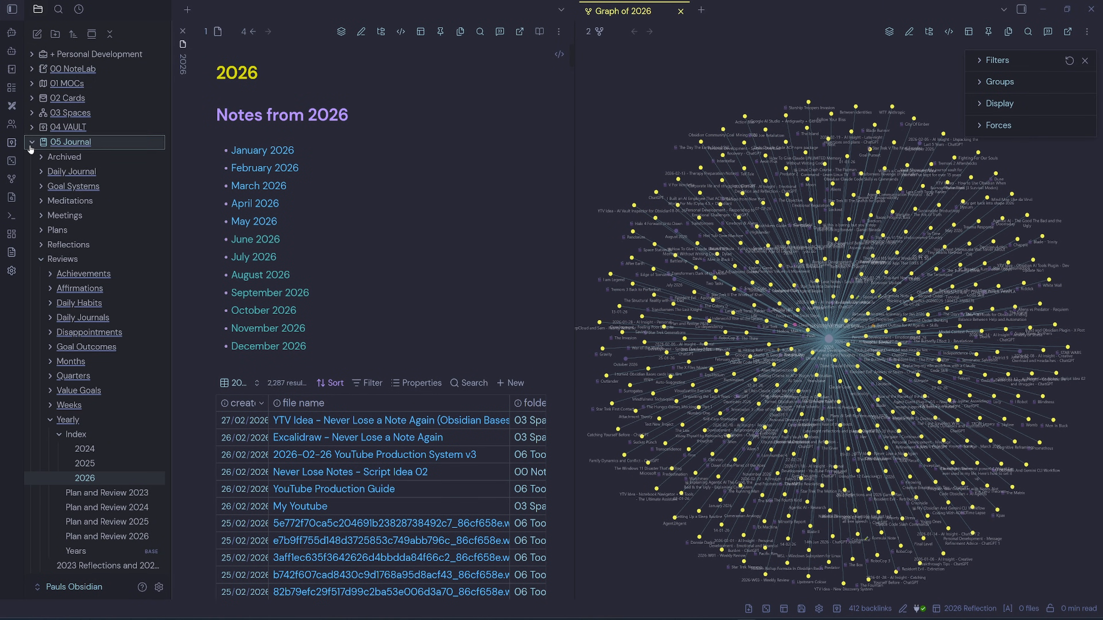
left_click(33, 128)
left_click(61, 244)
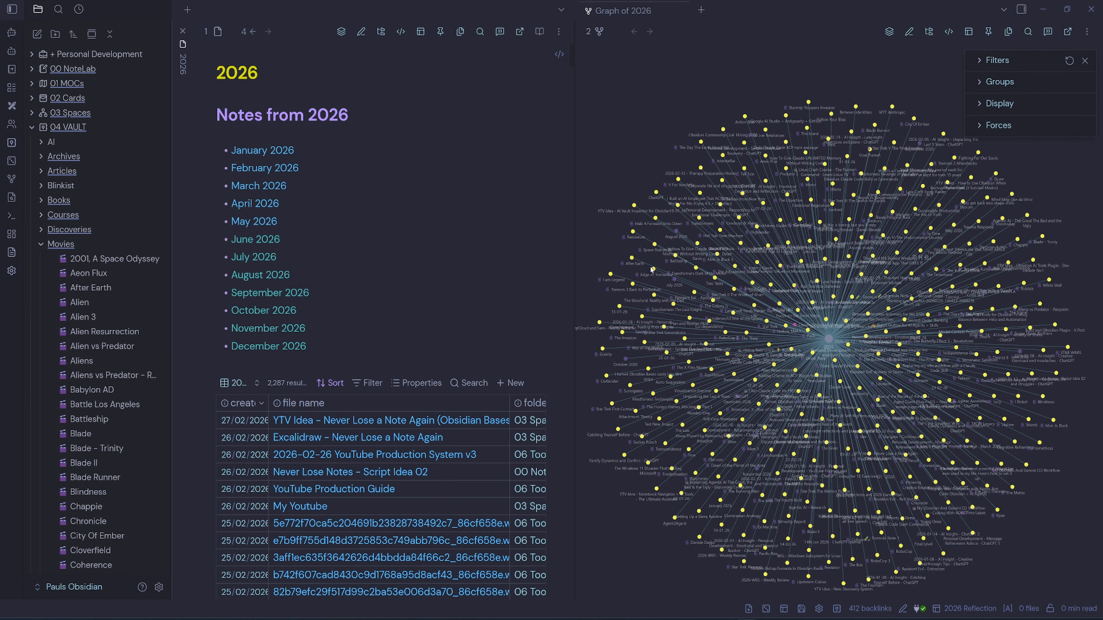
left_click_drag(654, 272, 673, 289)
scroll(830, 340, "up", 2)
left_click_drag(830, 339, 847, 339)
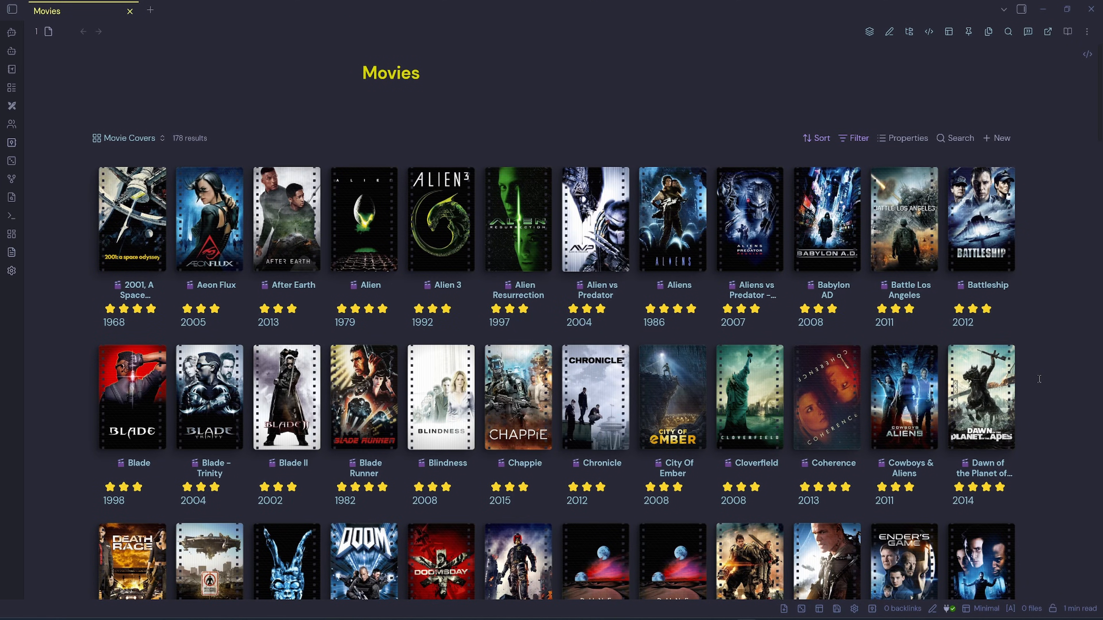
Check which views the Movies base offers and browse through its Movie Covers gallery
left_click(126, 138)
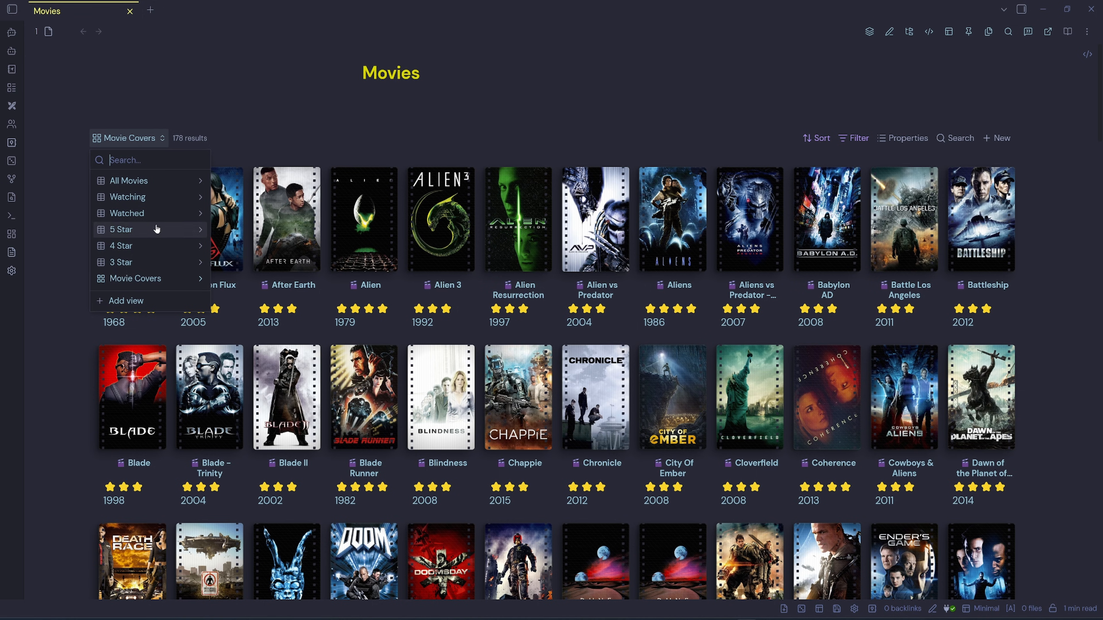
left_click(127, 136)
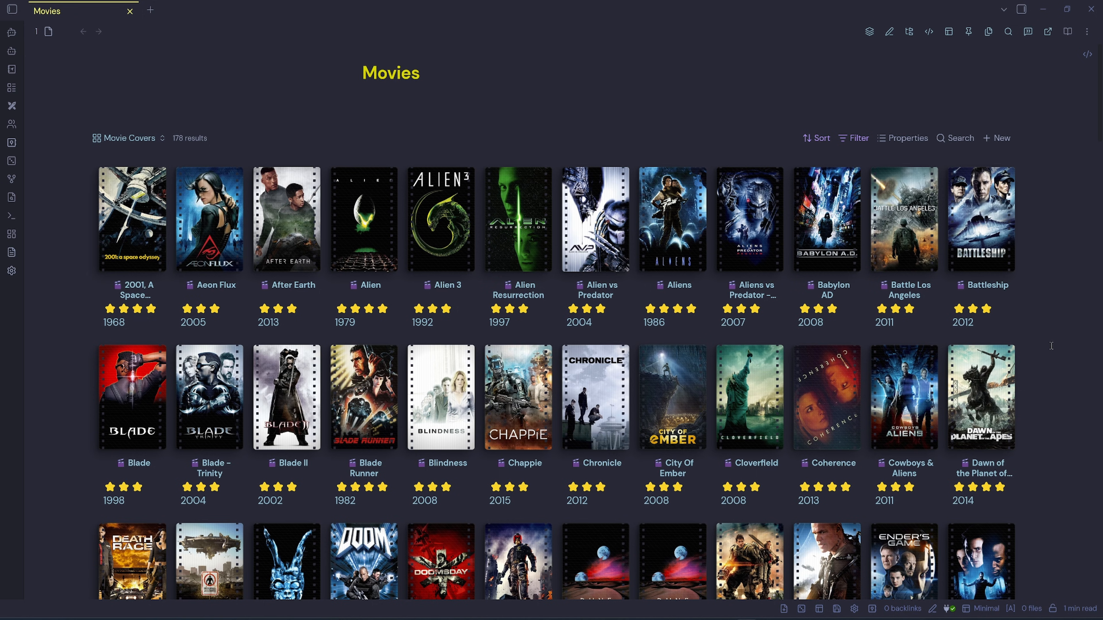
scroll(1051, 346, "down", 8)
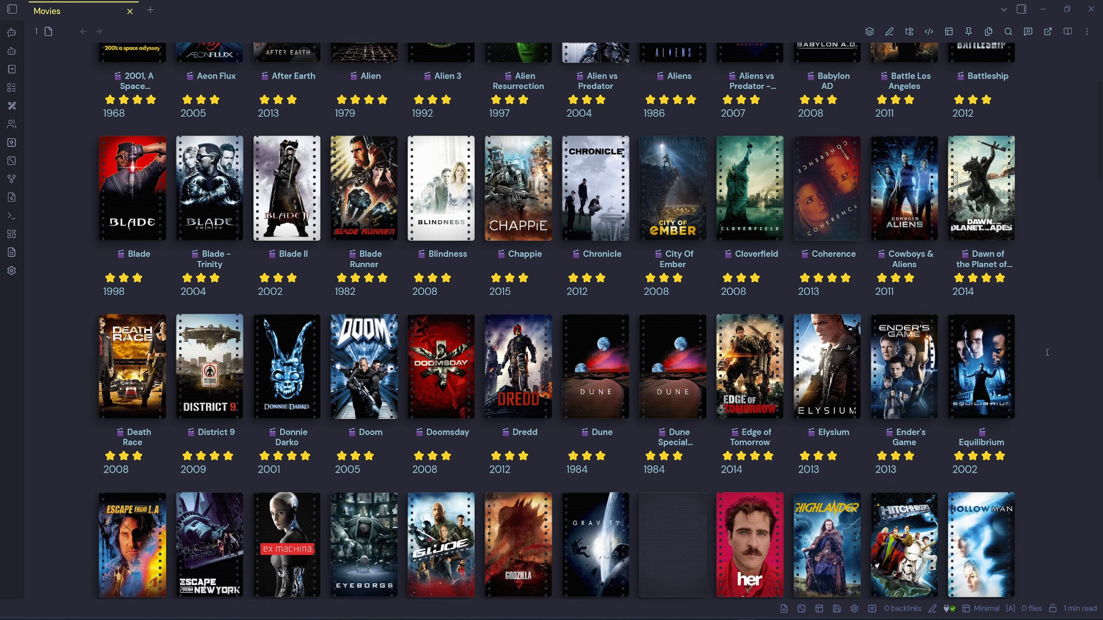
scroll(1046, 356, "down", 7)
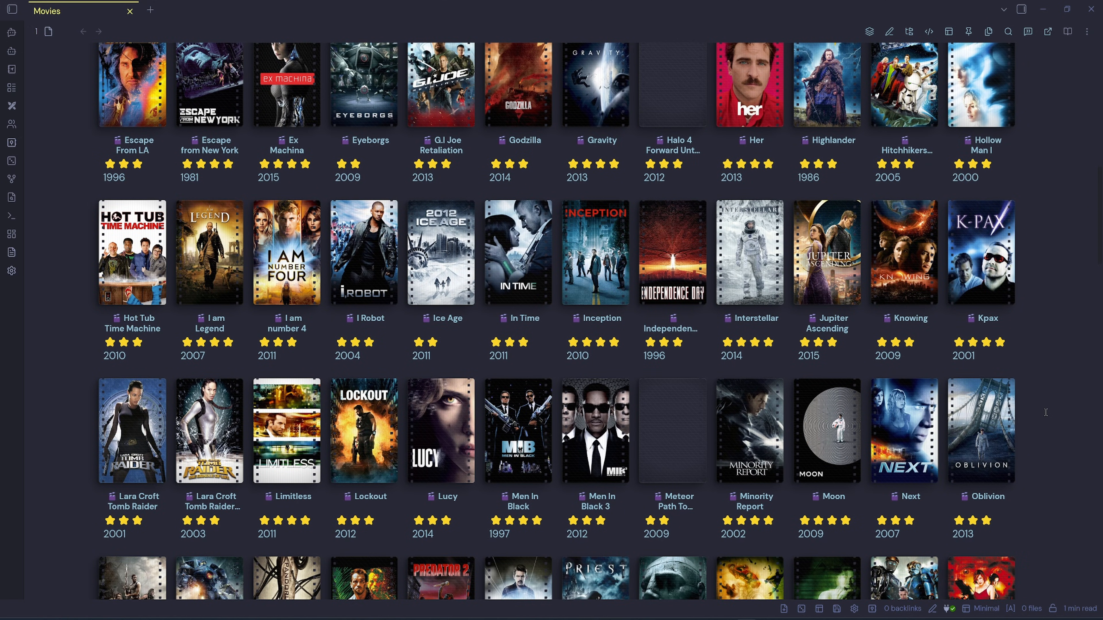
scroll(1045, 412, "up", 15)
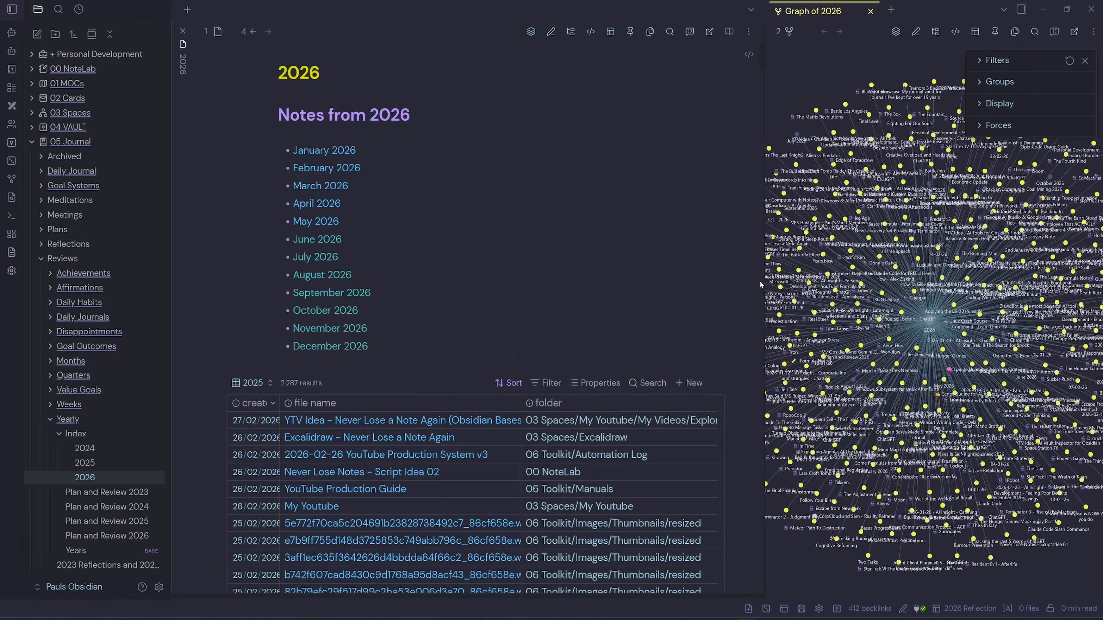
Widen the graph pane beside the 2026 note, and open the January 2026 note to examine its graph
left_click_drag(765, 281, 598, 281)
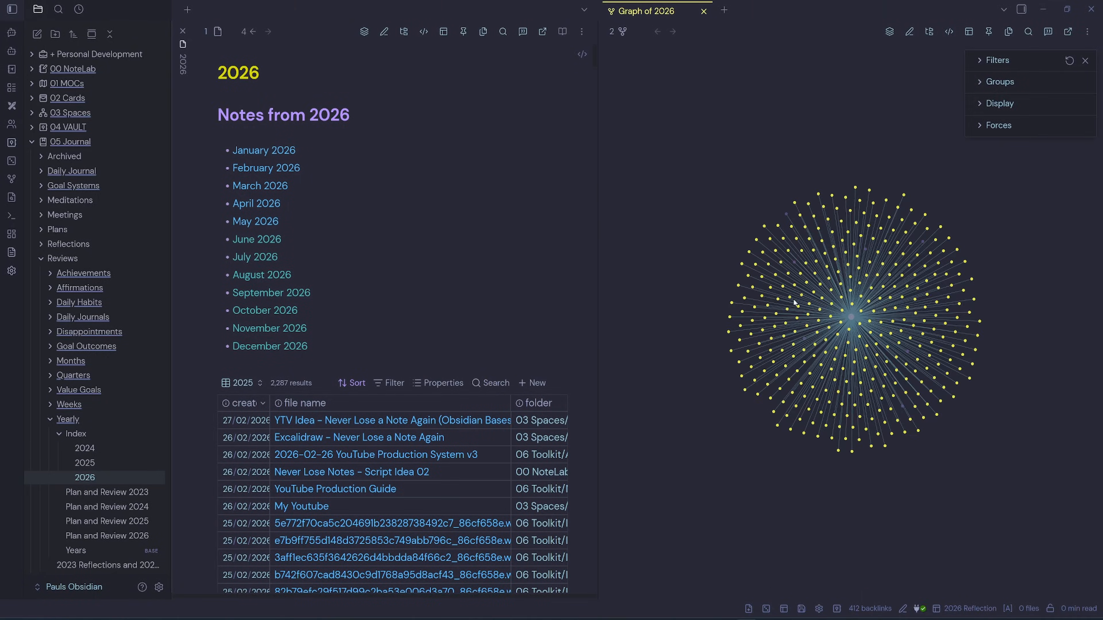
left_click(267, 150)
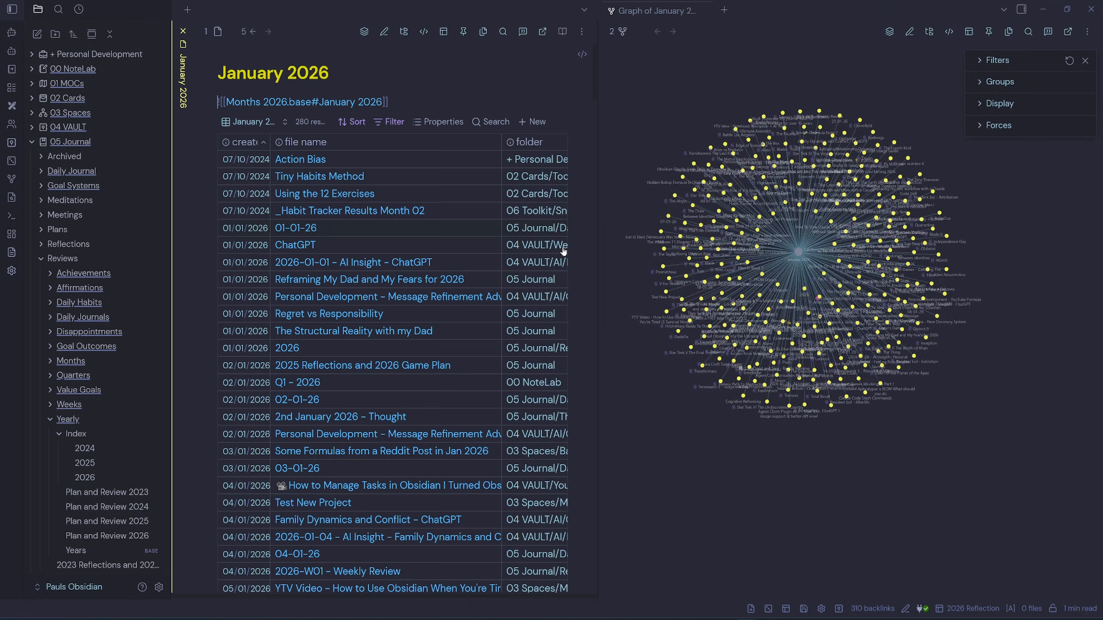
left_click_drag(823, 285, 808, 325)
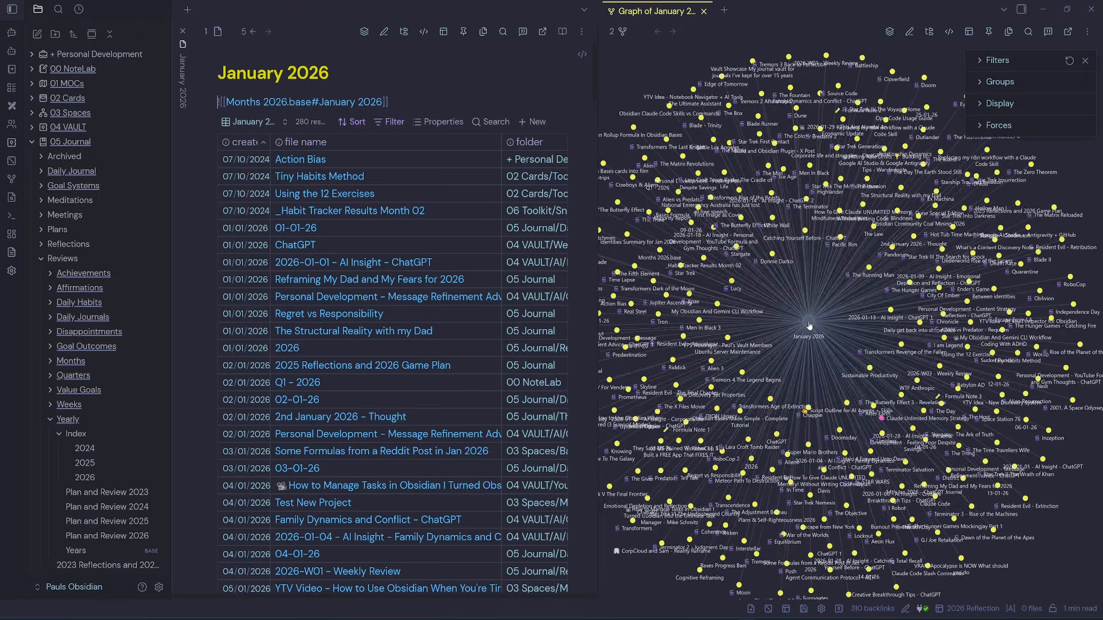
left_click_drag(809, 325, 889, 324)
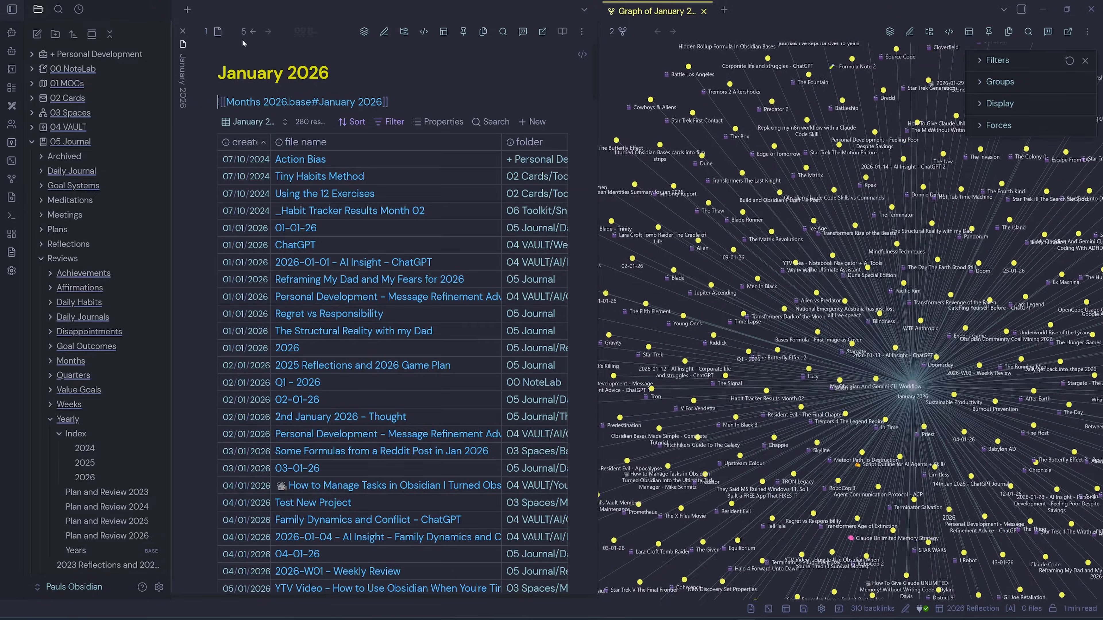
Return to the 2026 note and open February 2026 to examine its graph
left_click(252, 31)
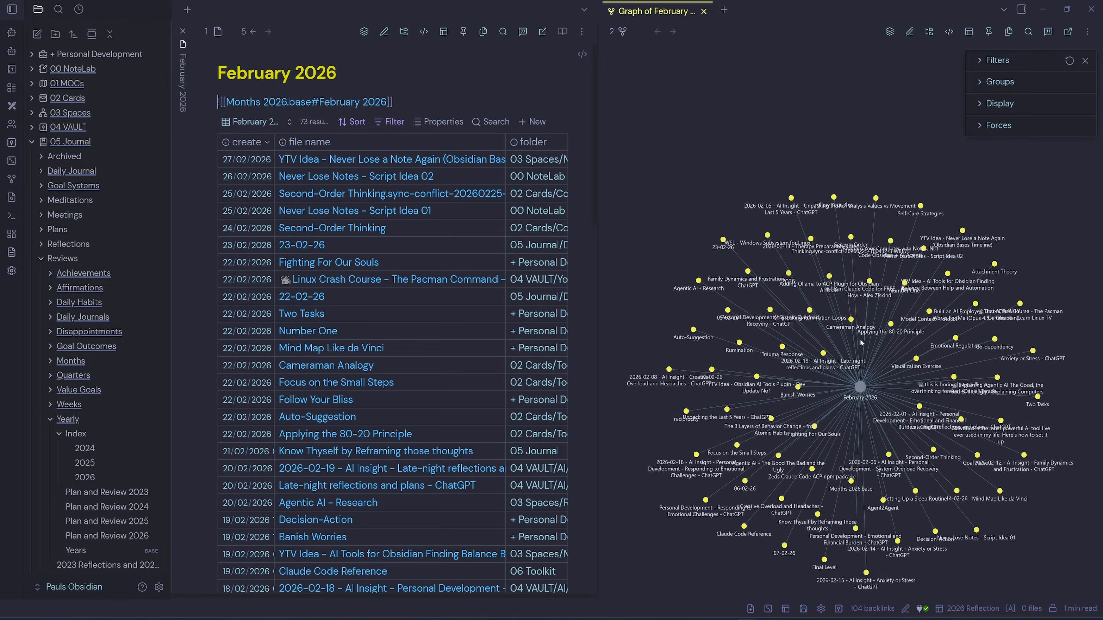
left_click_drag(859, 386, 686, 334)
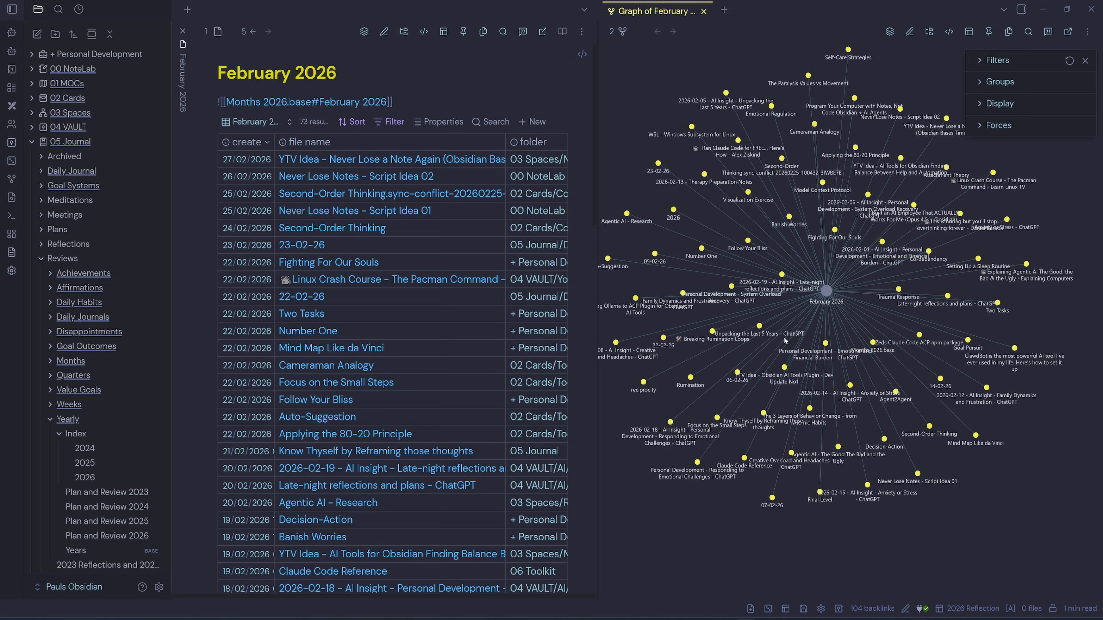
Switch from the 2026 Reflection workspace to the Note Retrieval workspace
left_click(963, 608)
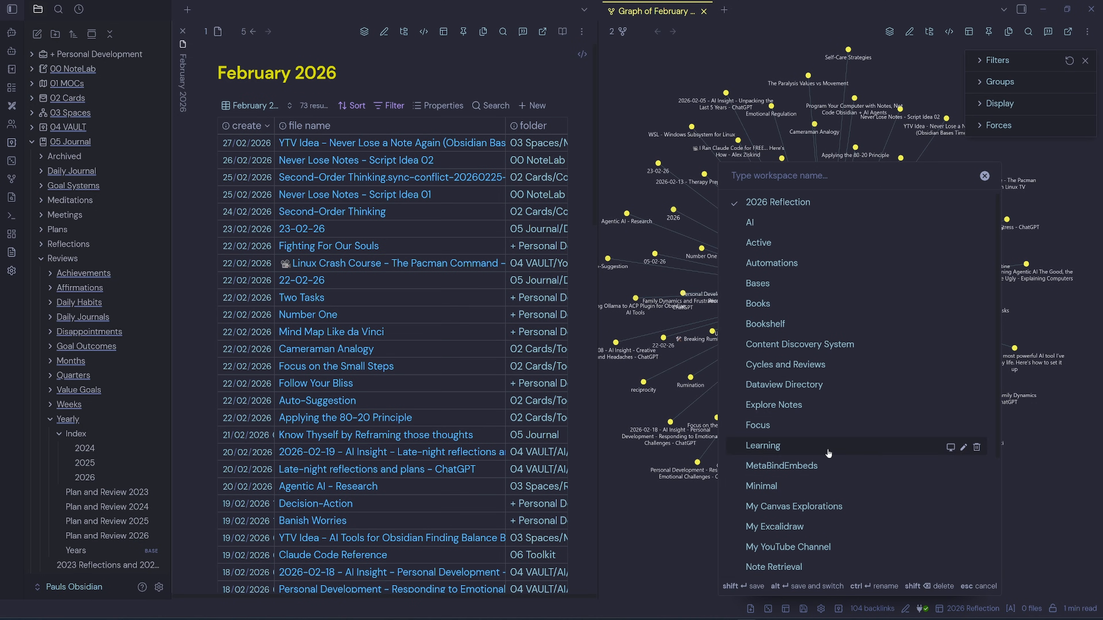
scroll(823, 454, "down", 1)
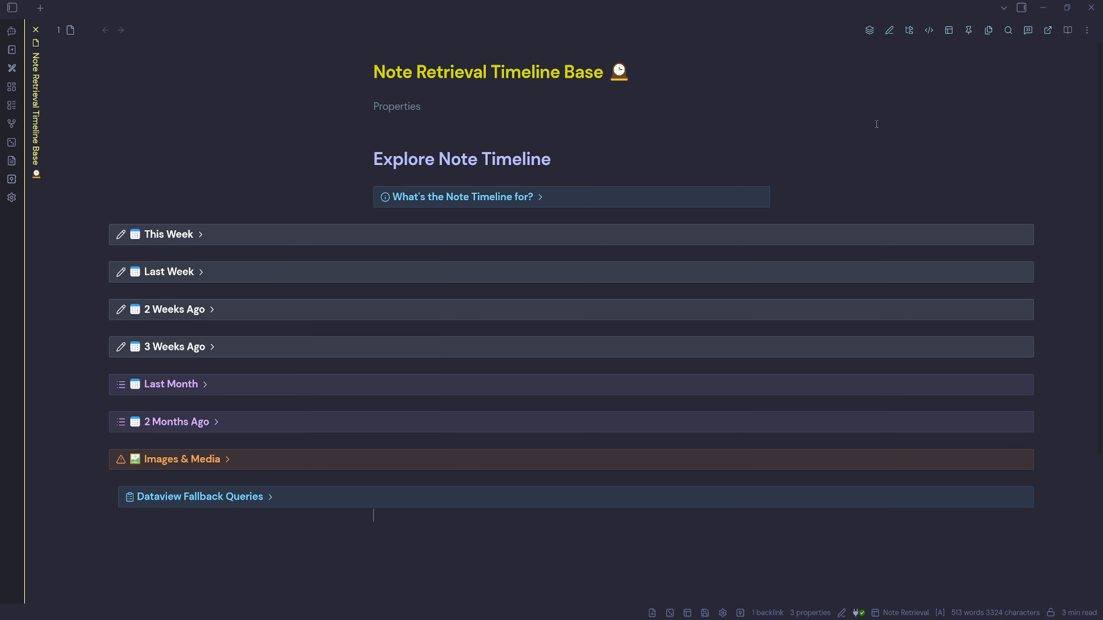
Show the Note Retrieval Timeline Base note in source mode using the Toggle Live Preview/Source mode command
key("ctrl+p")
type("toggle so")
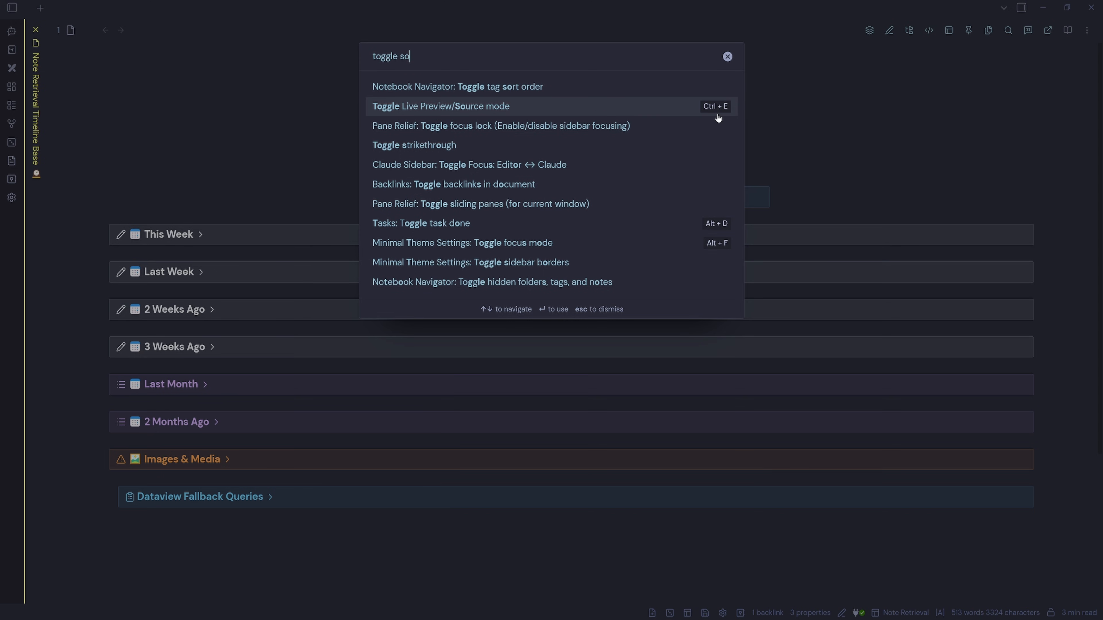
left_click(481, 111)
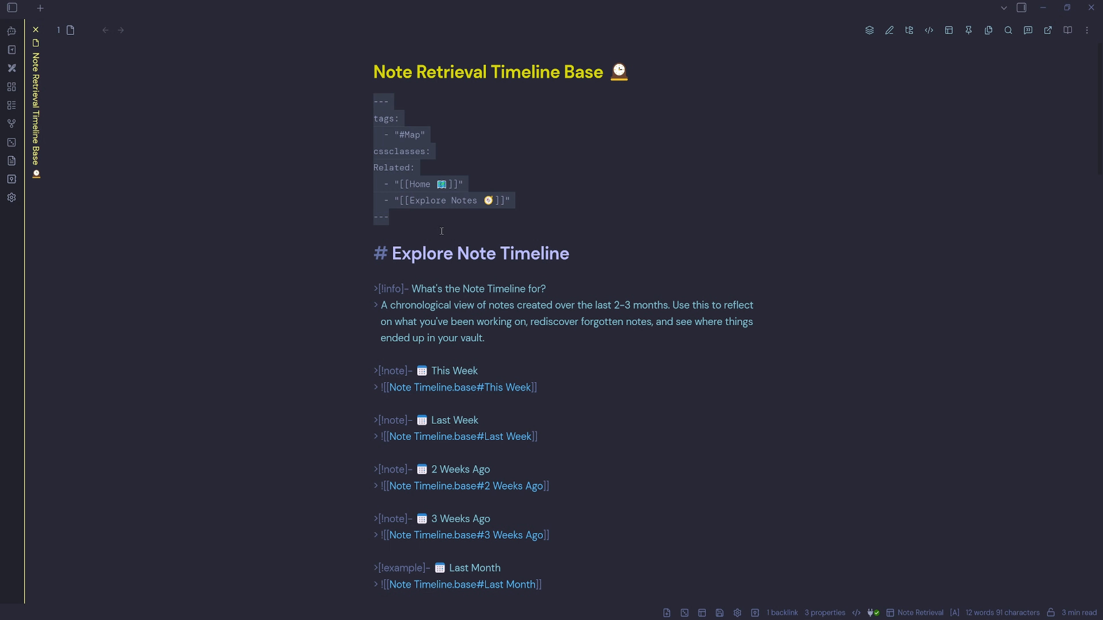
Examine the source of the Explore Notes related link, the info callout and the This Week callout with its [!note] marker
left_click_drag(410, 200, 494, 201)
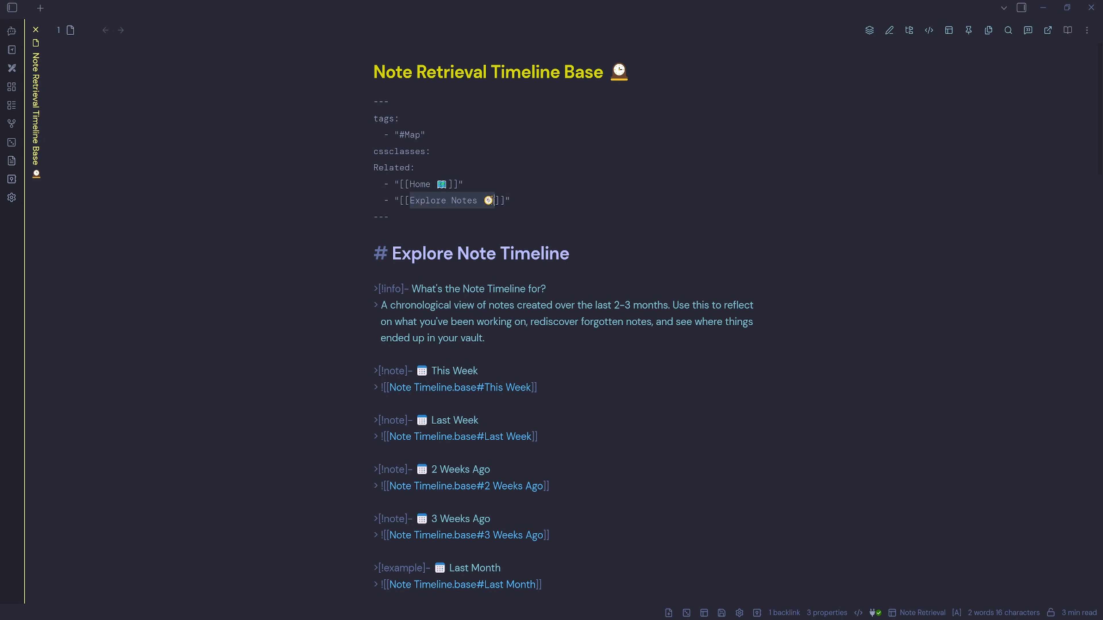
left_click(461, 220)
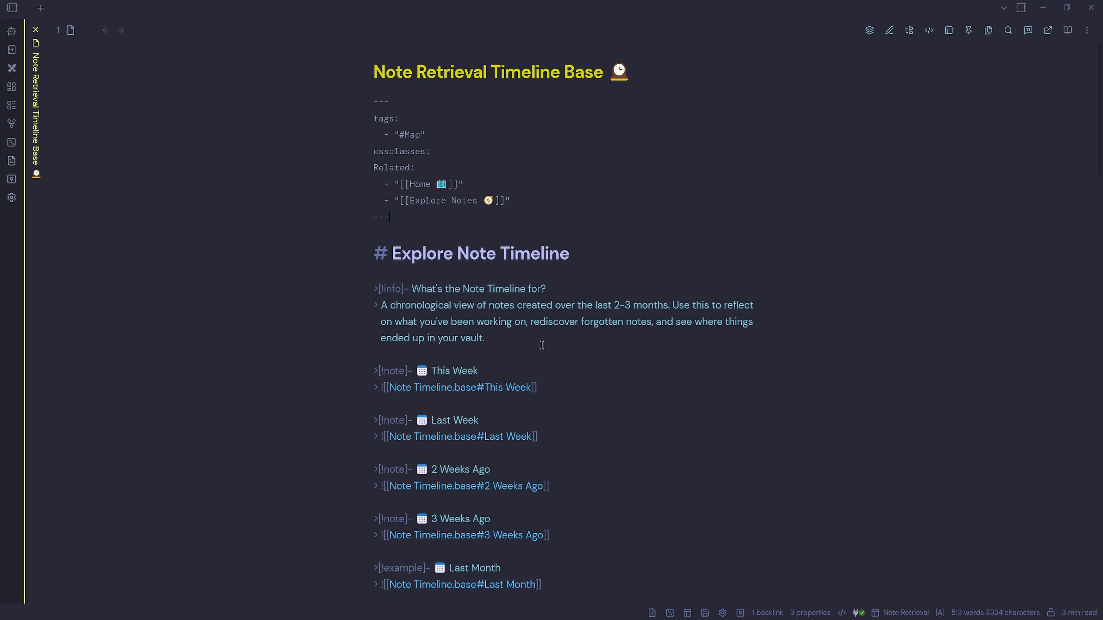
left_click_drag(543, 349, 320, 288)
left_click(555, 348)
scroll(623, 341, "down", 2)
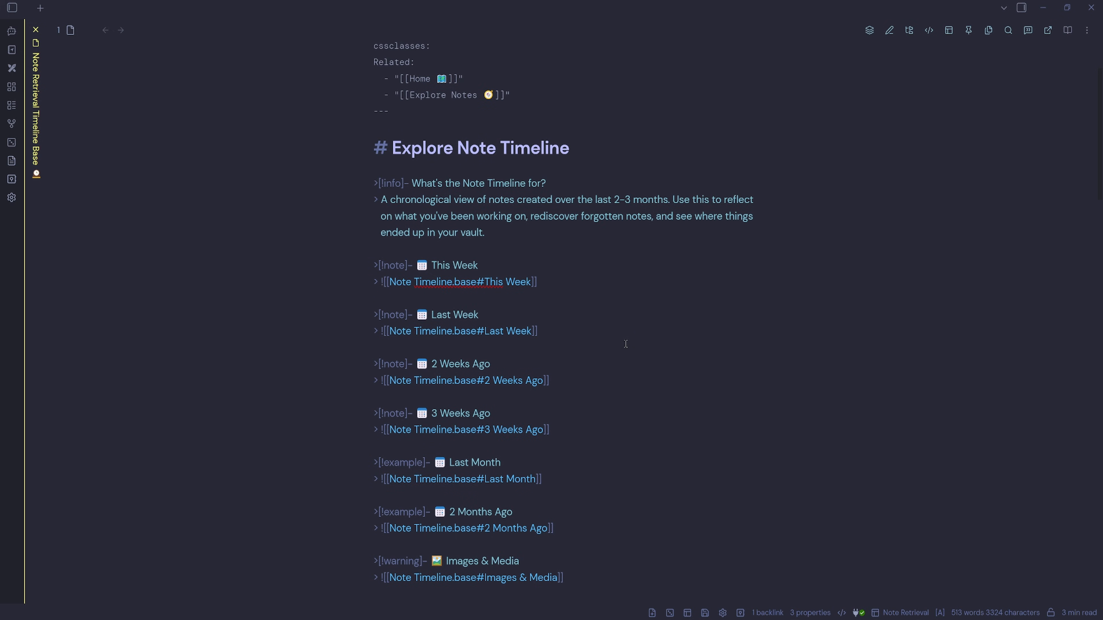
left_click_drag(564, 286, 361, 265)
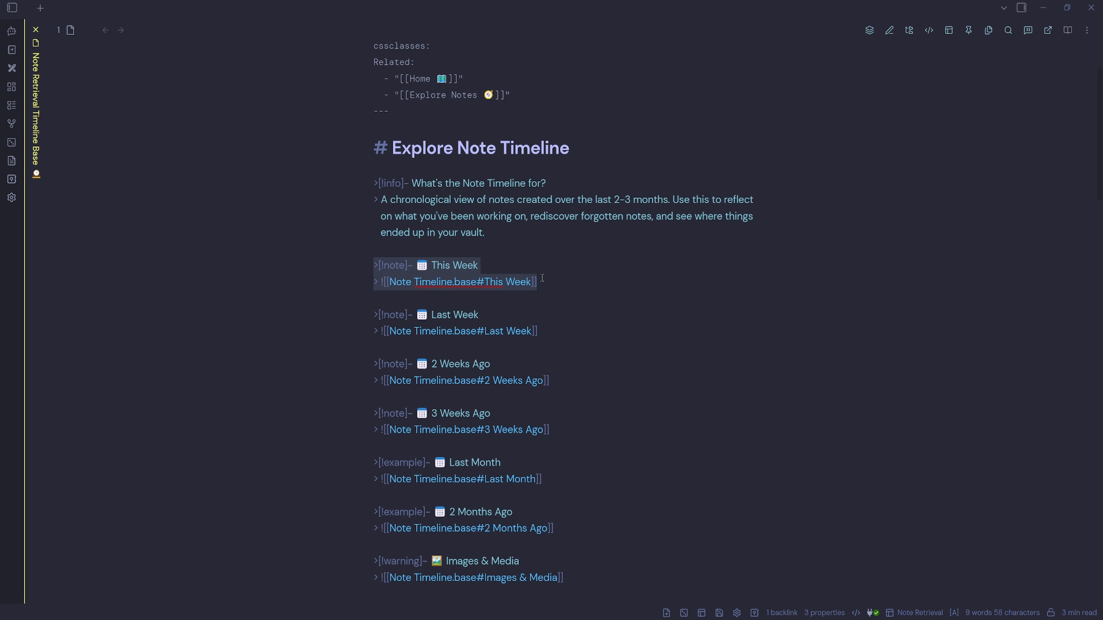
left_click(474, 266)
left_click_drag(372, 266, 408, 265)
left_click(495, 262)
Remove the hyphen after [!note] in the This Week callout and view the note in live preview
left_click_drag(413, 265, 408, 265)
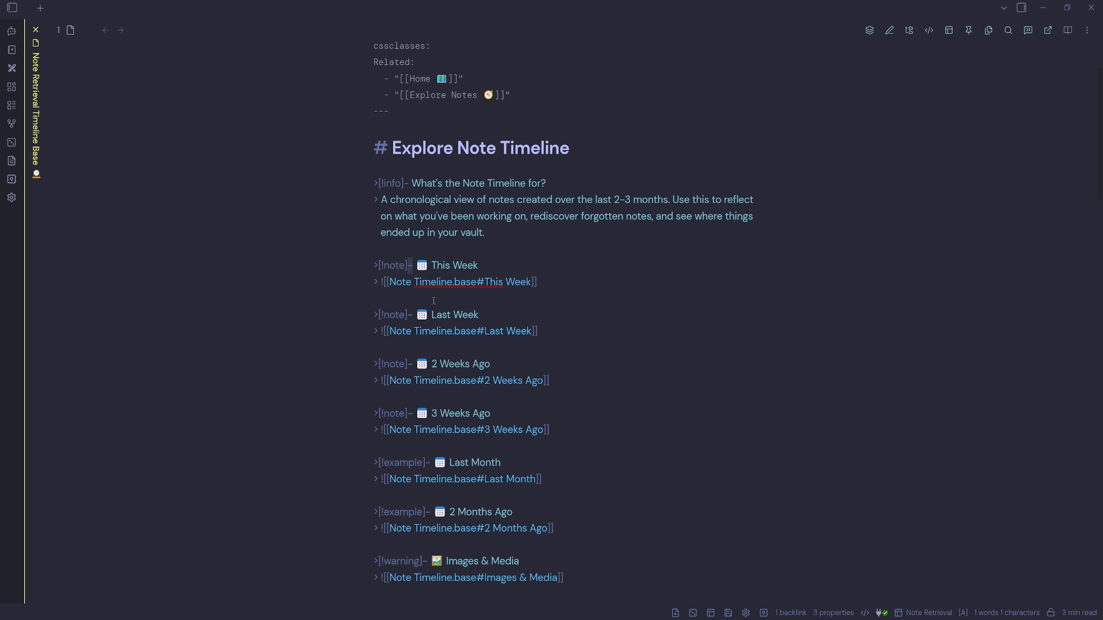
key("BackSpace")
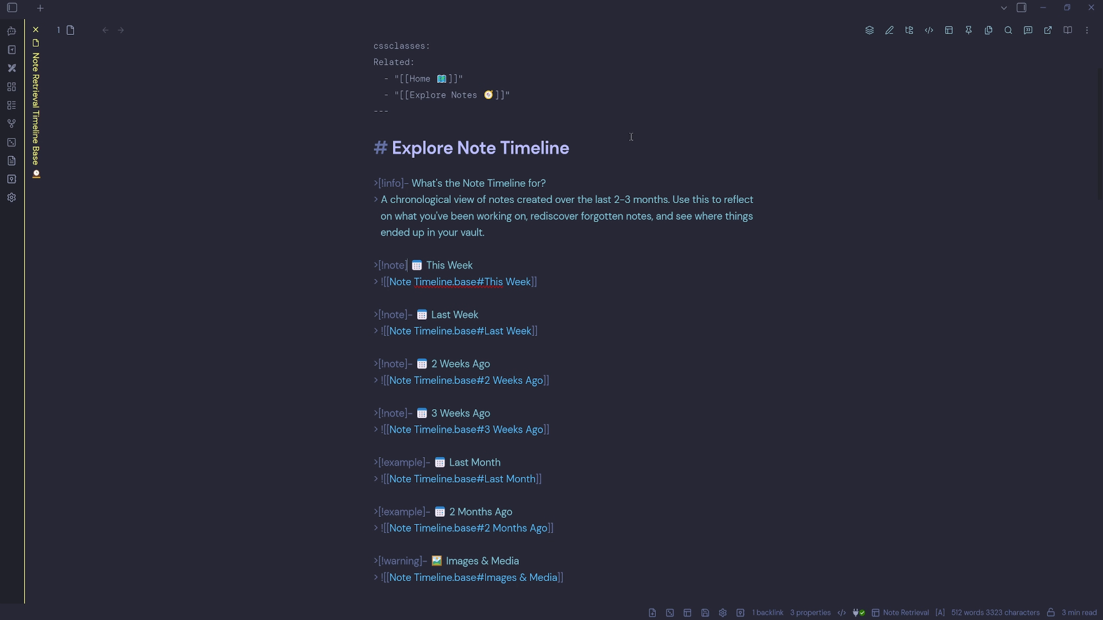
key("ctrl+e")
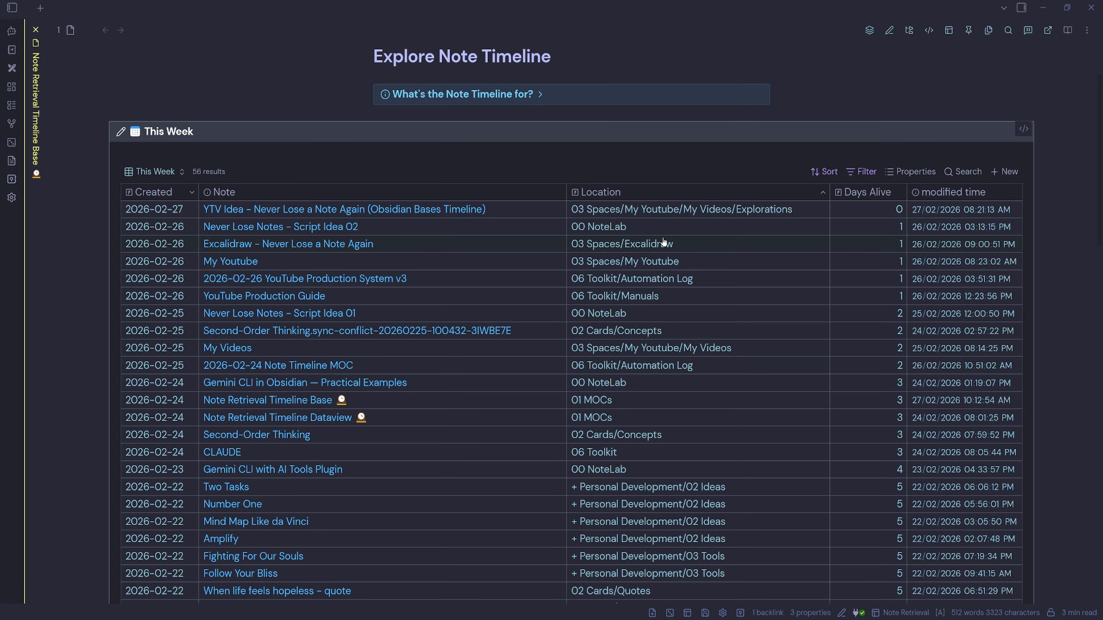
Return to source mode and undo the removal of the hyphen in the This Week callout
key("ctrl+e")
key("ctrl+z")
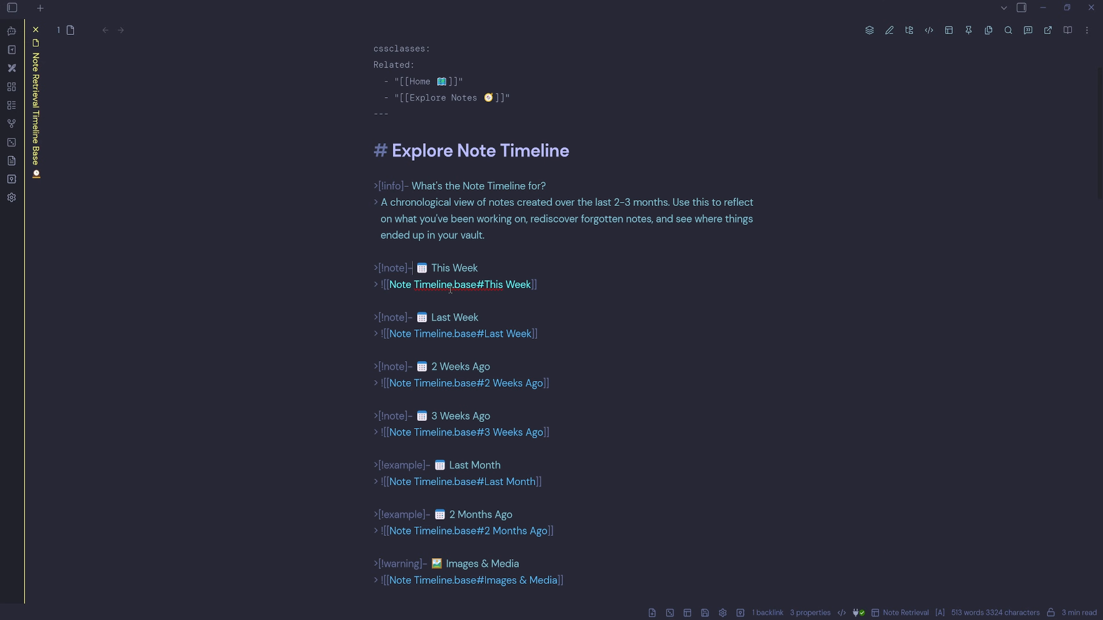
left_click(519, 307)
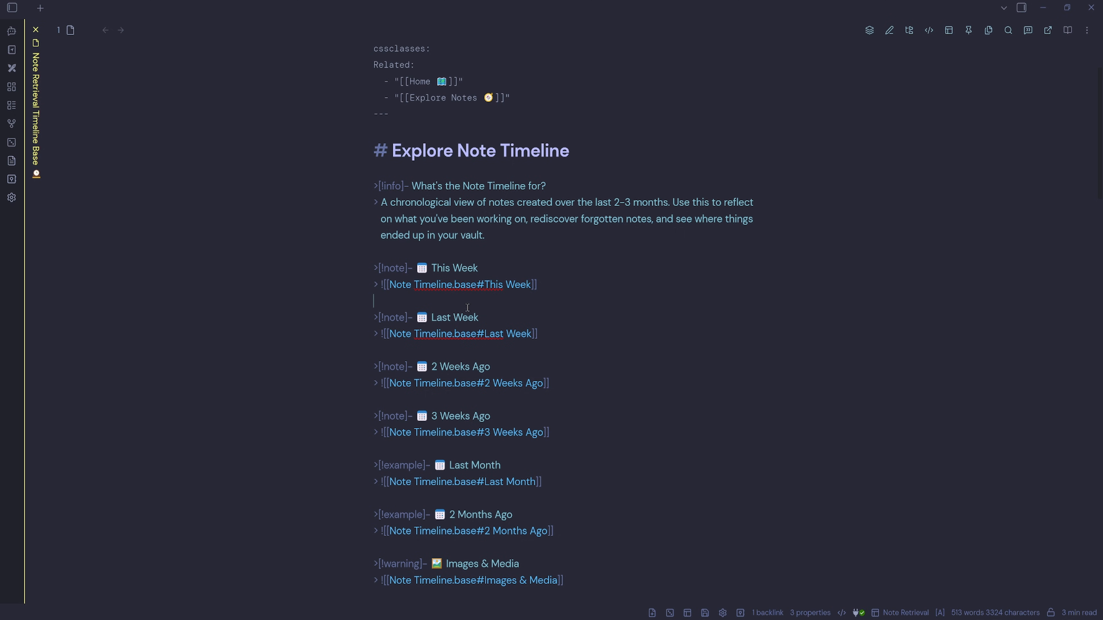
Highlight Note Timeline.base in the This Week embed and open that base from 03 Spaces/Bases beside the note
left_click_drag(478, 285, 389, 285)
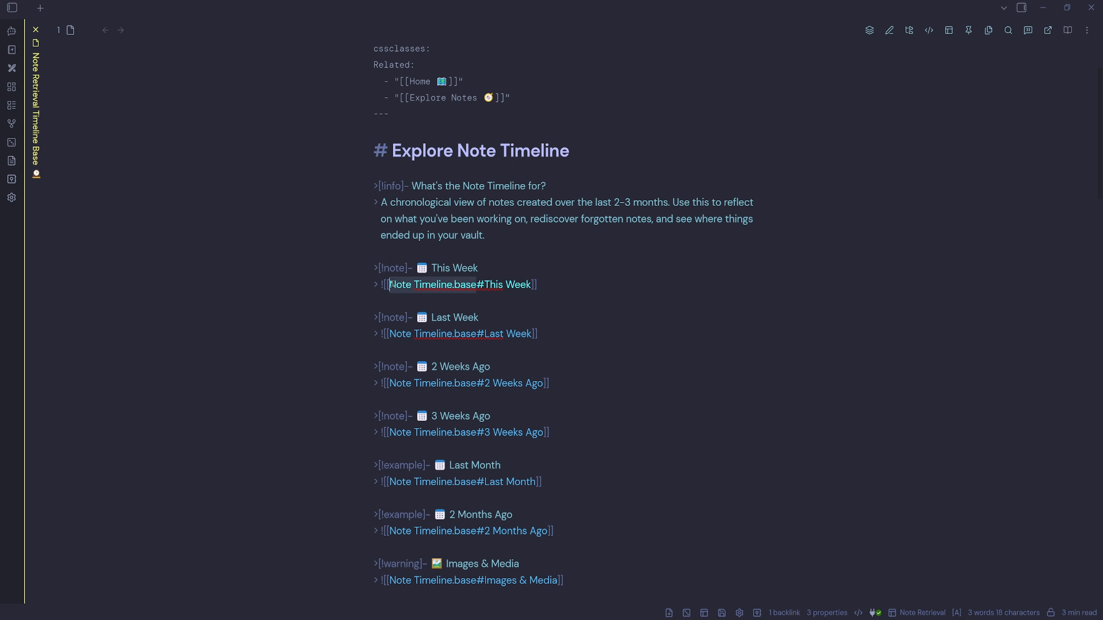
left_click(12, 7)
left_click(34, 114)
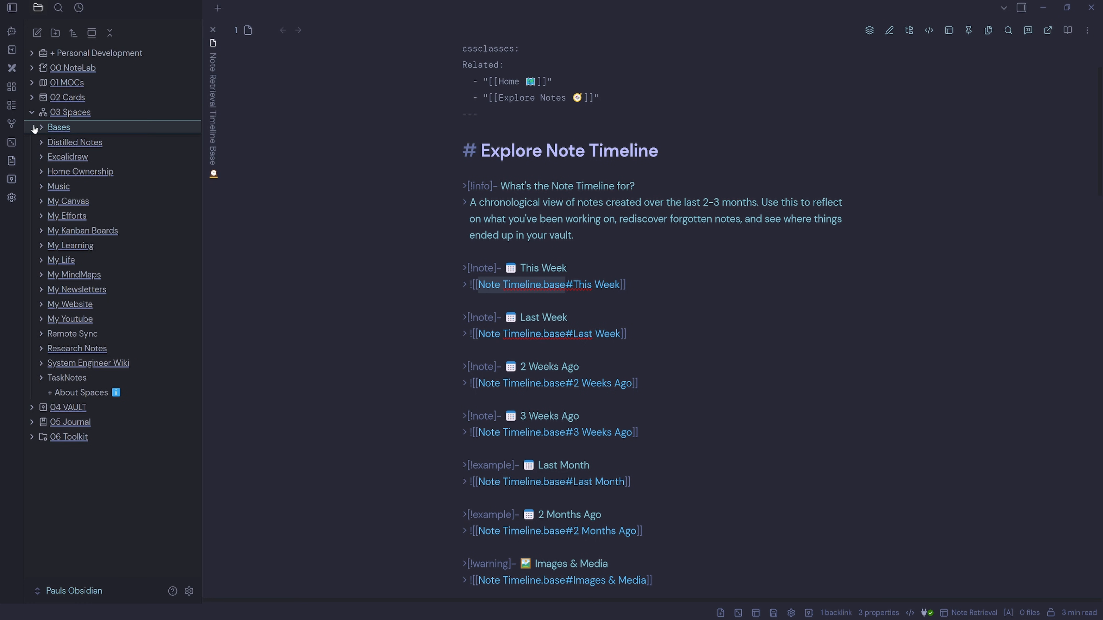
left_click(42, 129)
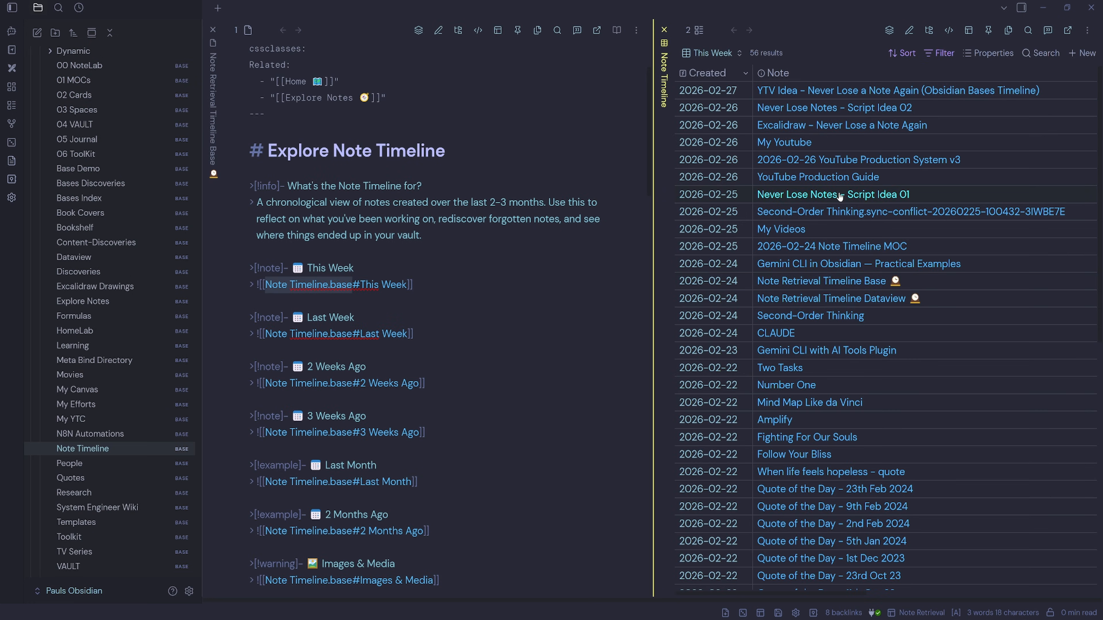
Highlight #This Week in the embed link and select the matching This Week view in the Note Timeline base
double_click(385, 287)
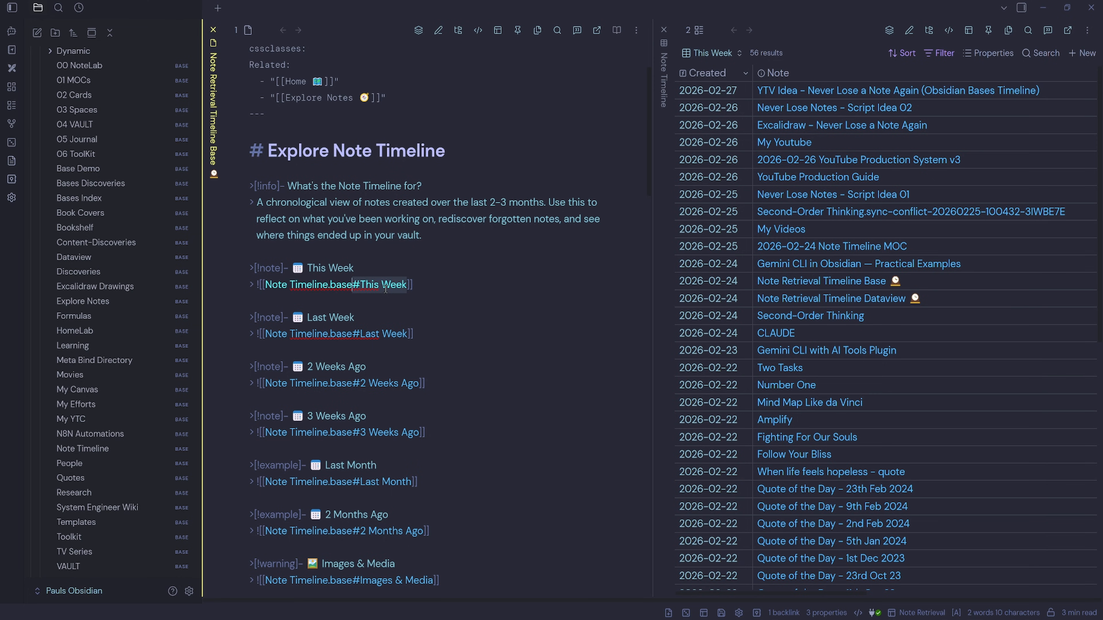
left_click(712, 53)
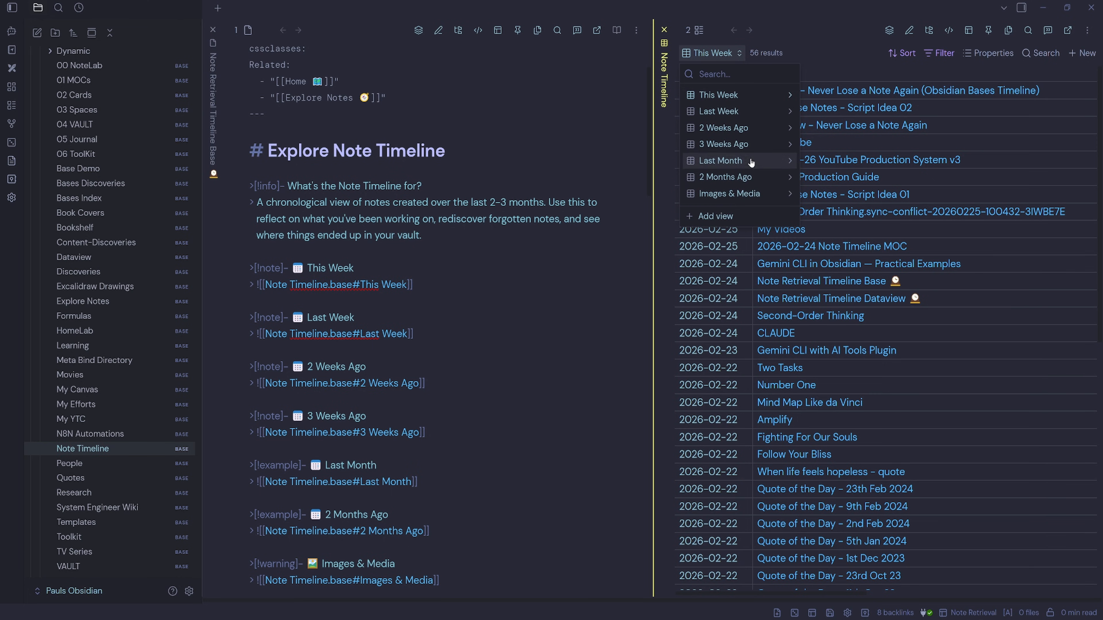
left_click(734, 93)
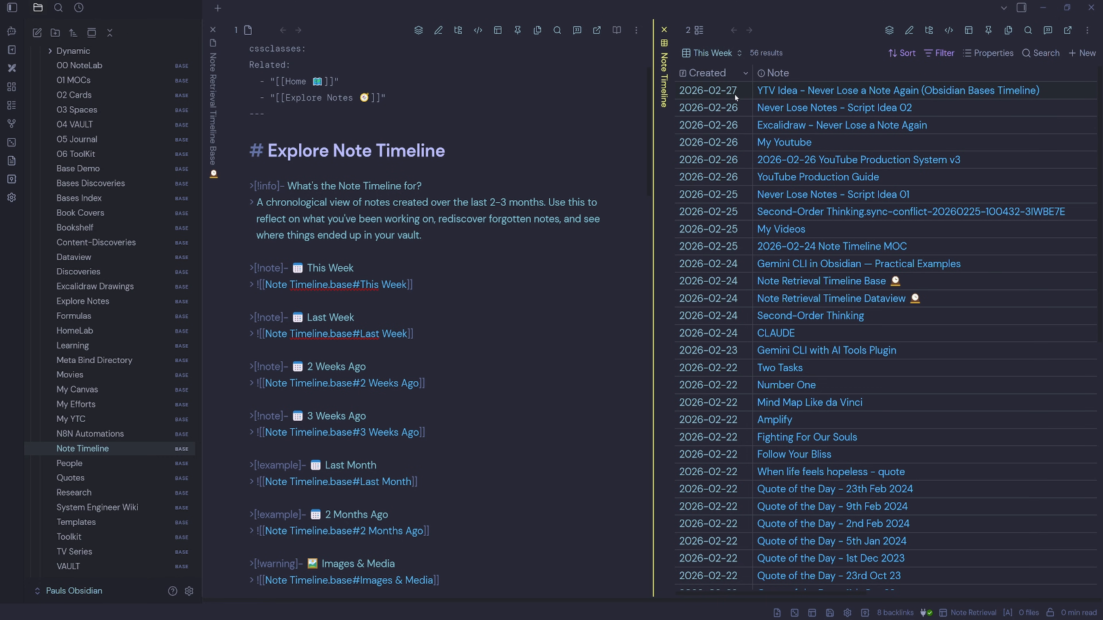
Examine the This Week view's sort order and its filters for creation time, the md type and the 05 Journal folder
left_click(902, 52)
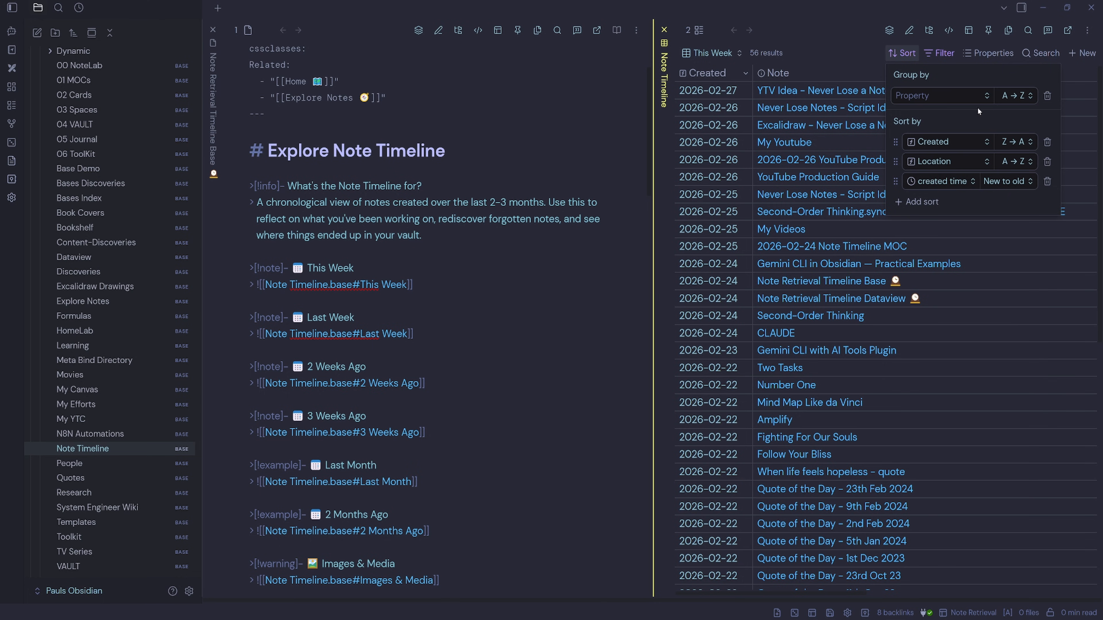
left_click(938, 54)
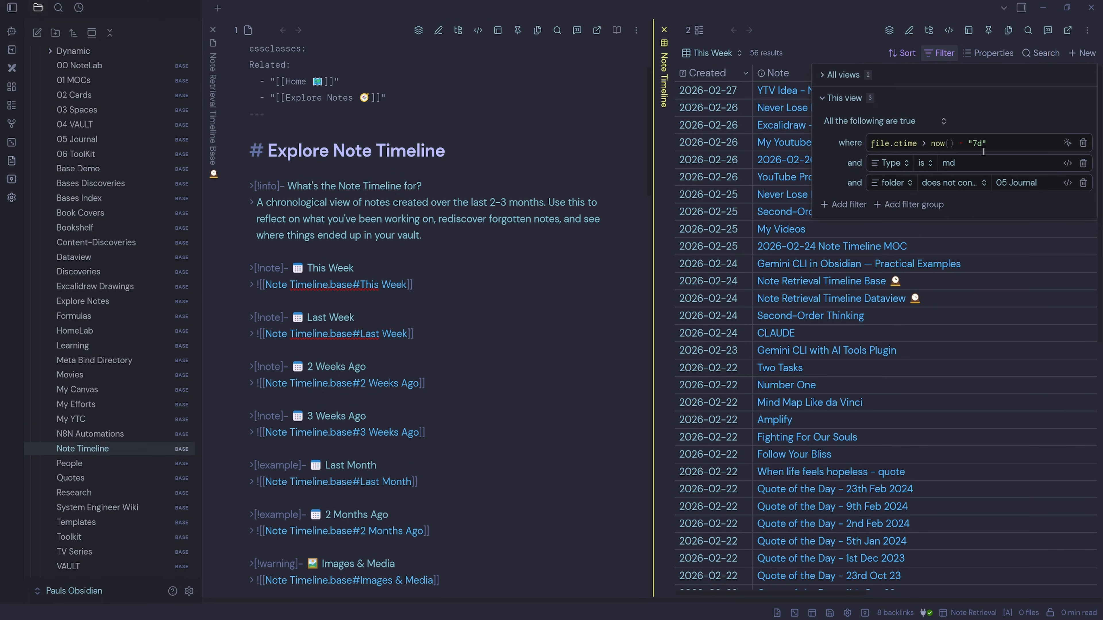
left_click(963, 167)
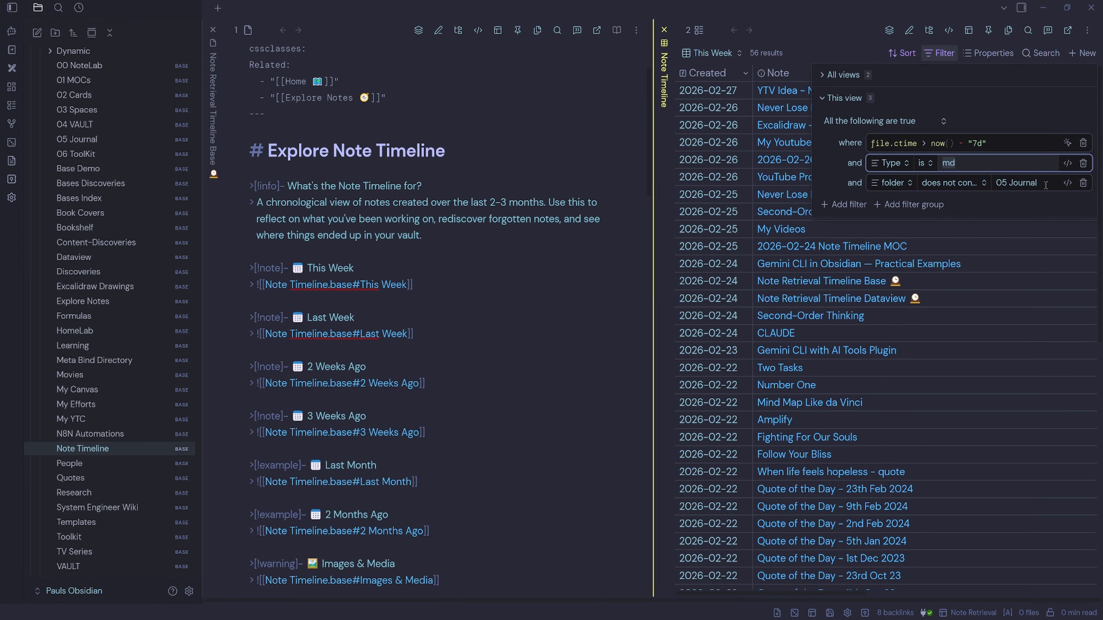
left_click(1019, 184)
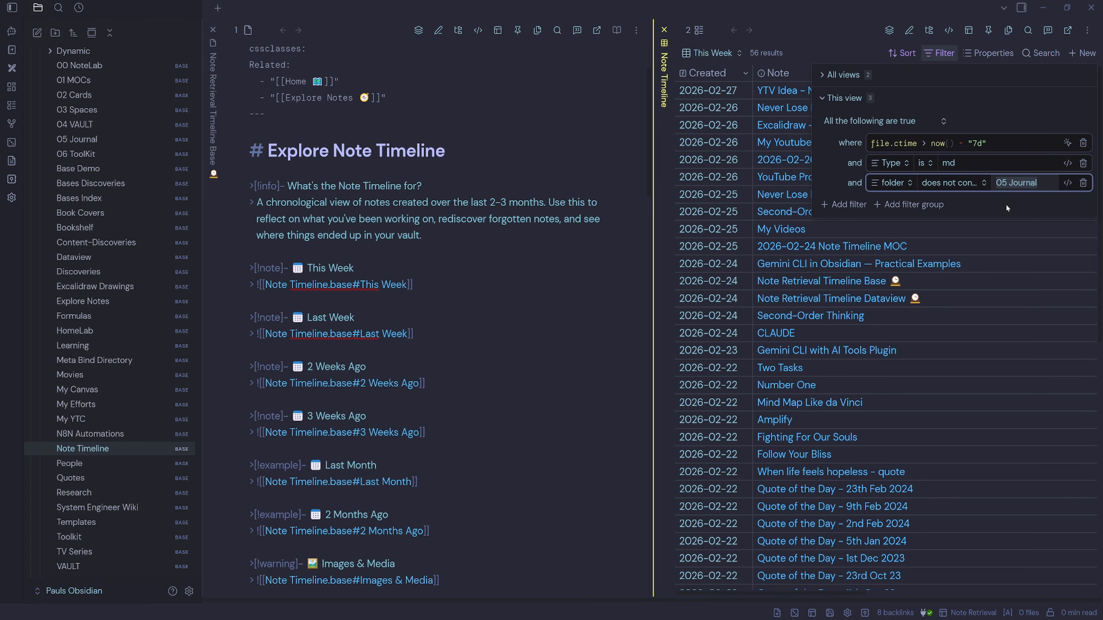
Inspect the formulas behind the Created and Location properties in the This Week view
left_click(987, 52)
left_click(1073, 96)
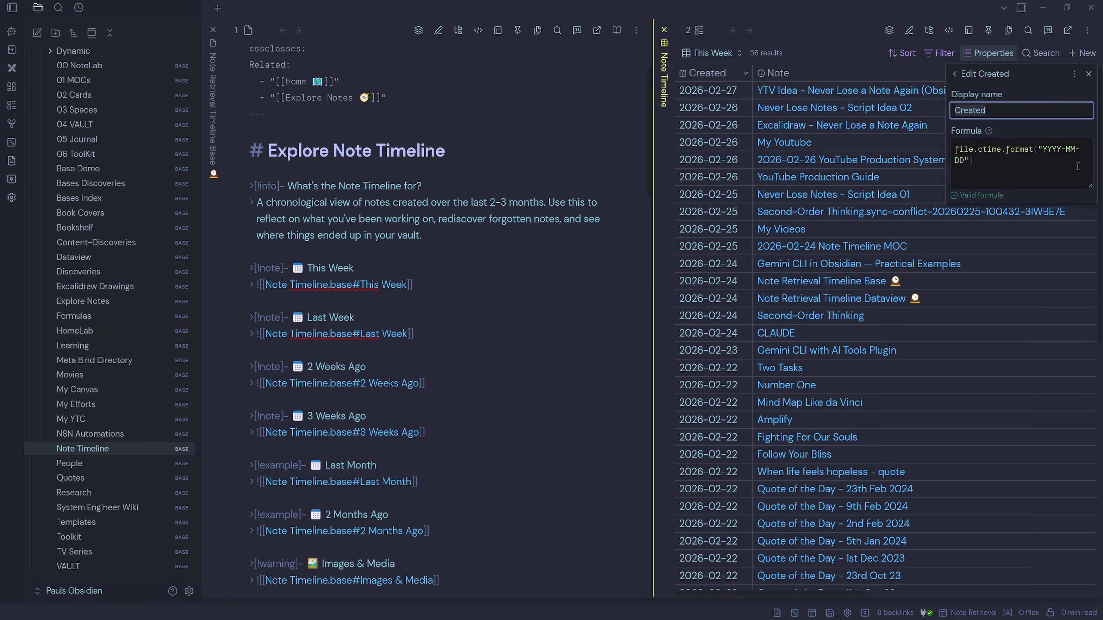
key("Escape")
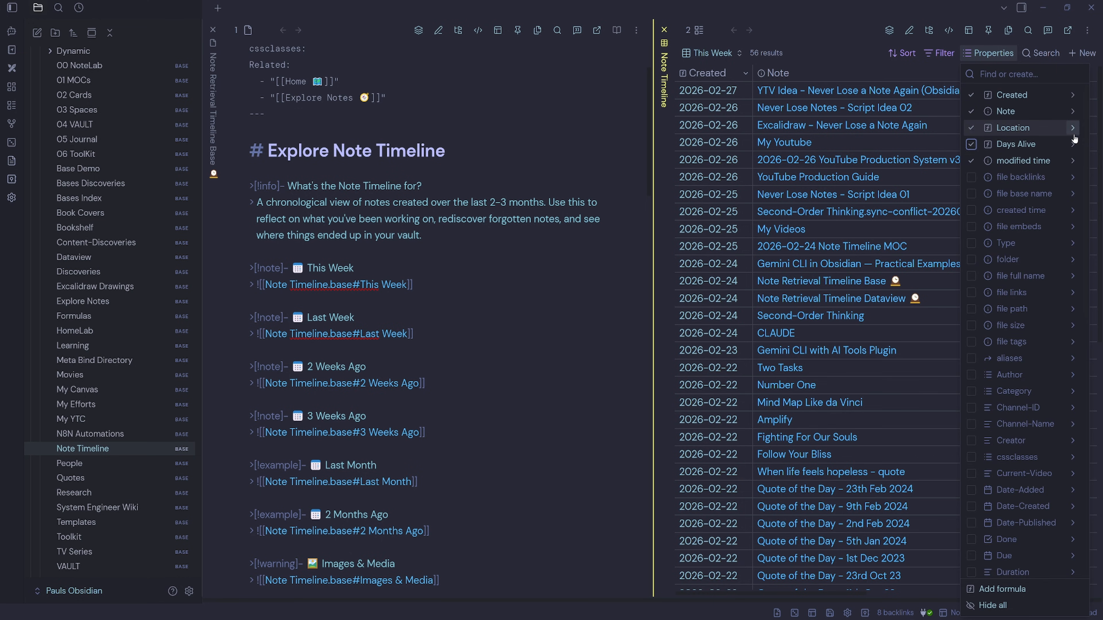
left_click(1073, 145)
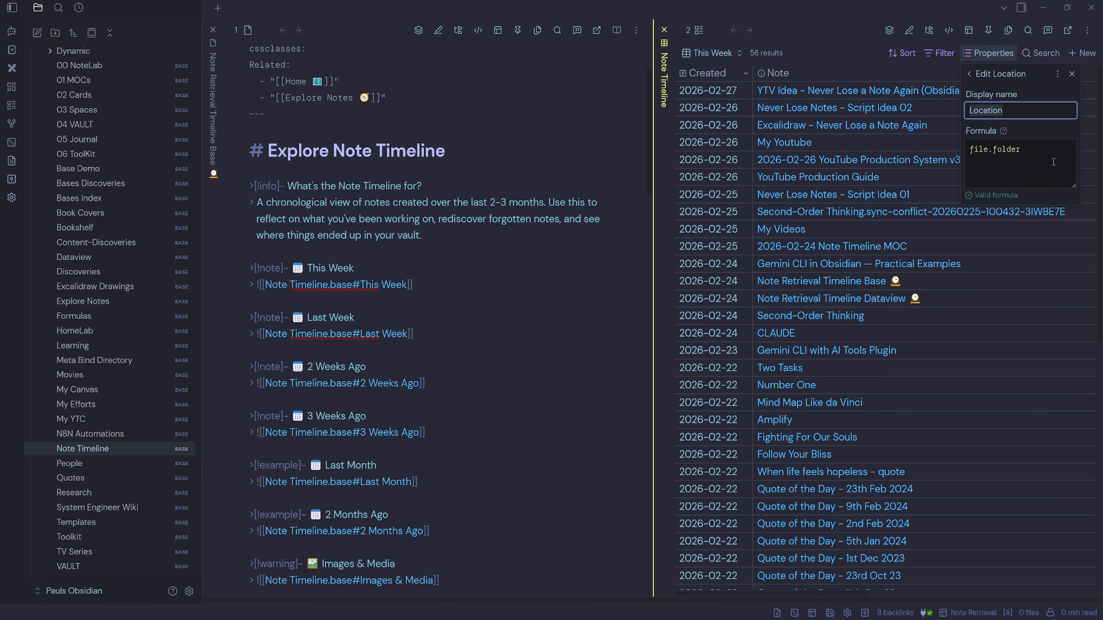
Examine the filters of the Last Week view and of the Images & Media view in the Note Timeline base
left_click(712, 53)
left_click(716, 108)
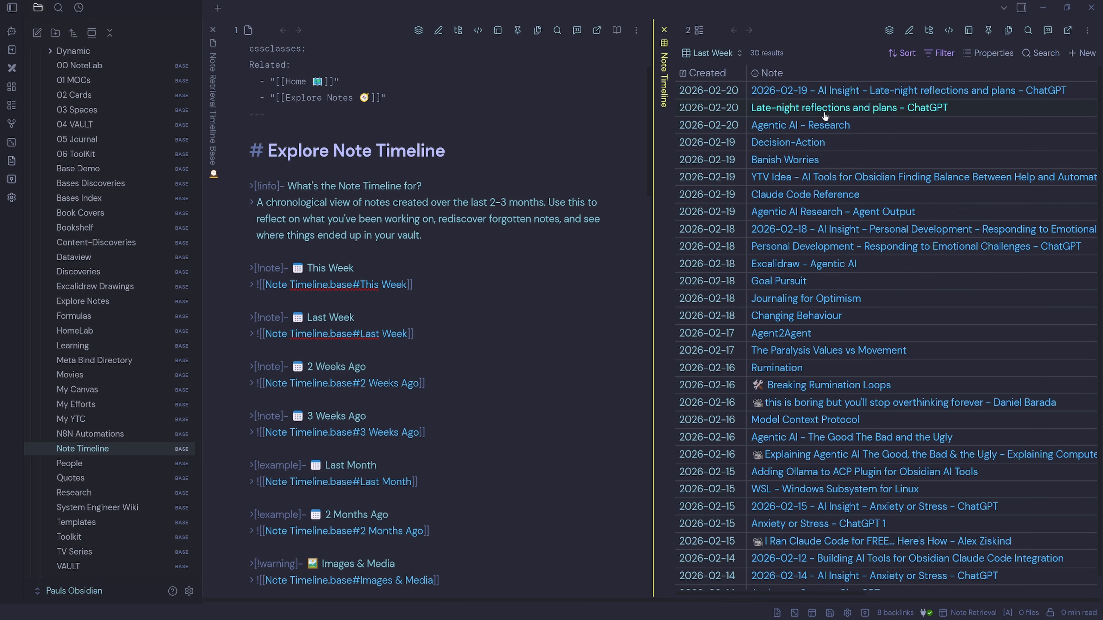
left_click(947, 54)
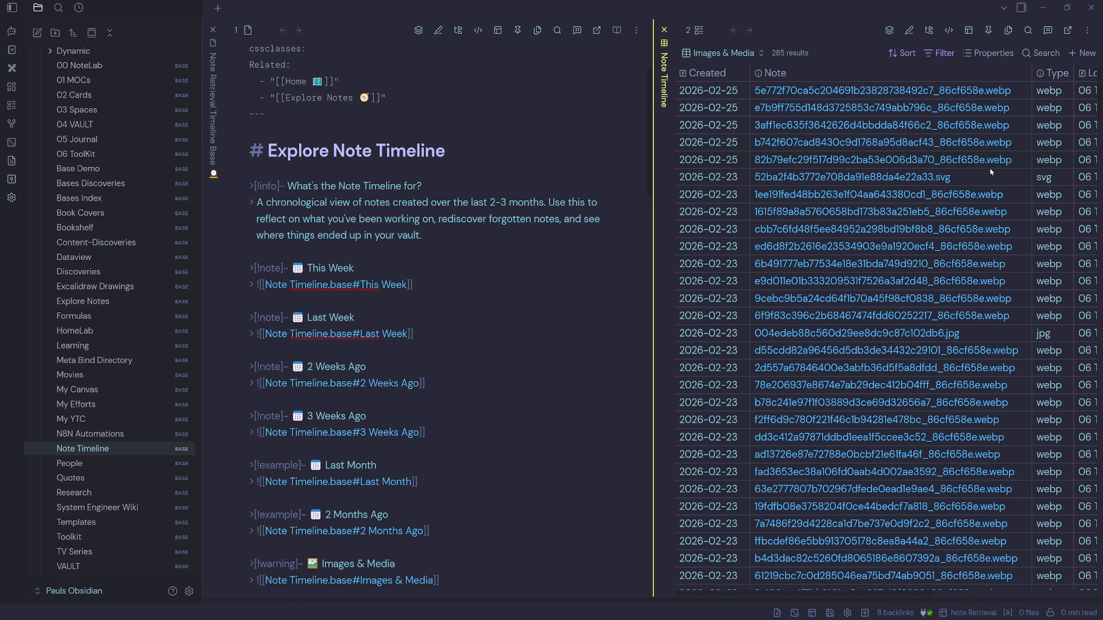
left_click(939, 53)
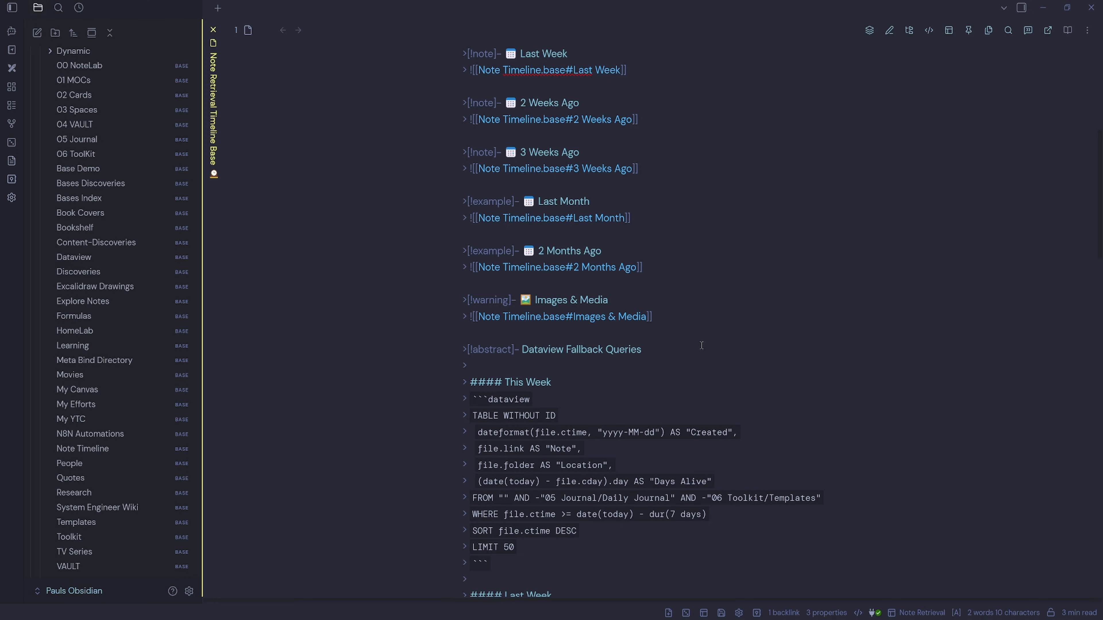
Read through the Dataview Fallback Queries beneath the callouts in the note's source
scroll(717, 353, "down", 4)
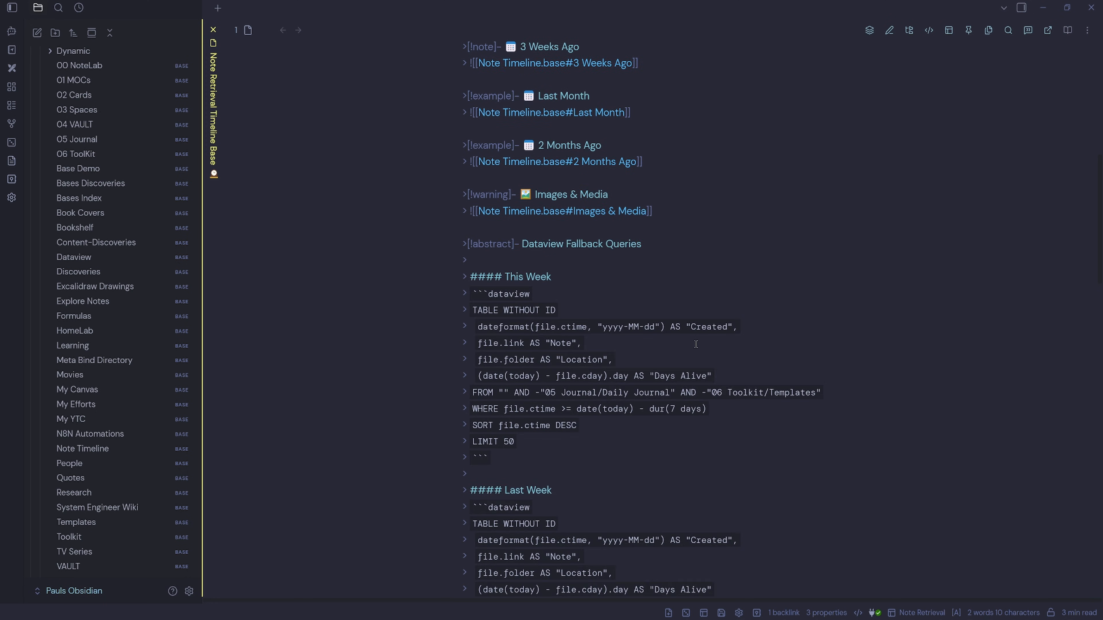
scroll(721, 355, "down", 3)
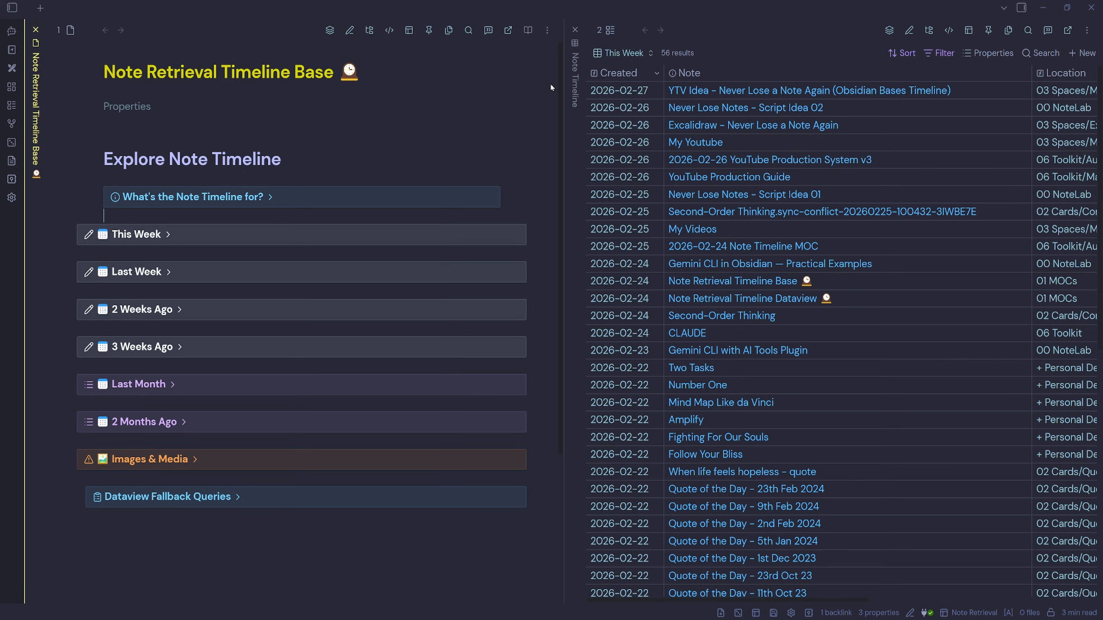
Close the Note Timeline base beside the note and load the Explore Notes workspace
left_click(575, 29)
left_click(973, 612)
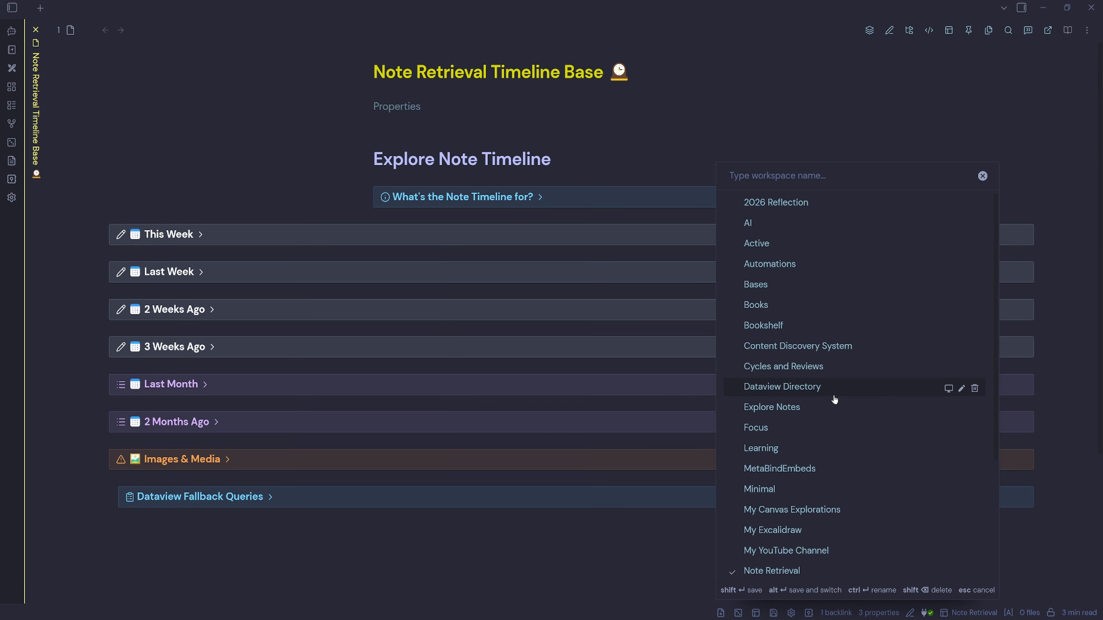
left_click(829, 406)
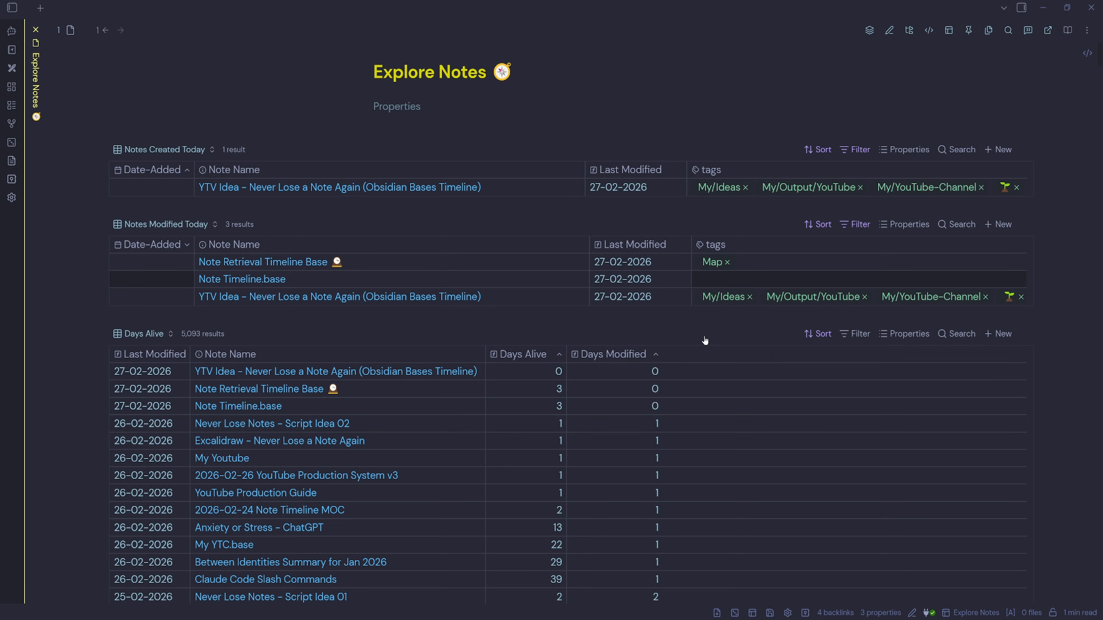
Show the Explore Notes note in source mode, highlight Explore Notes.base in the Notes Created Today embed and open that base beside the note
left_click(928, 30)
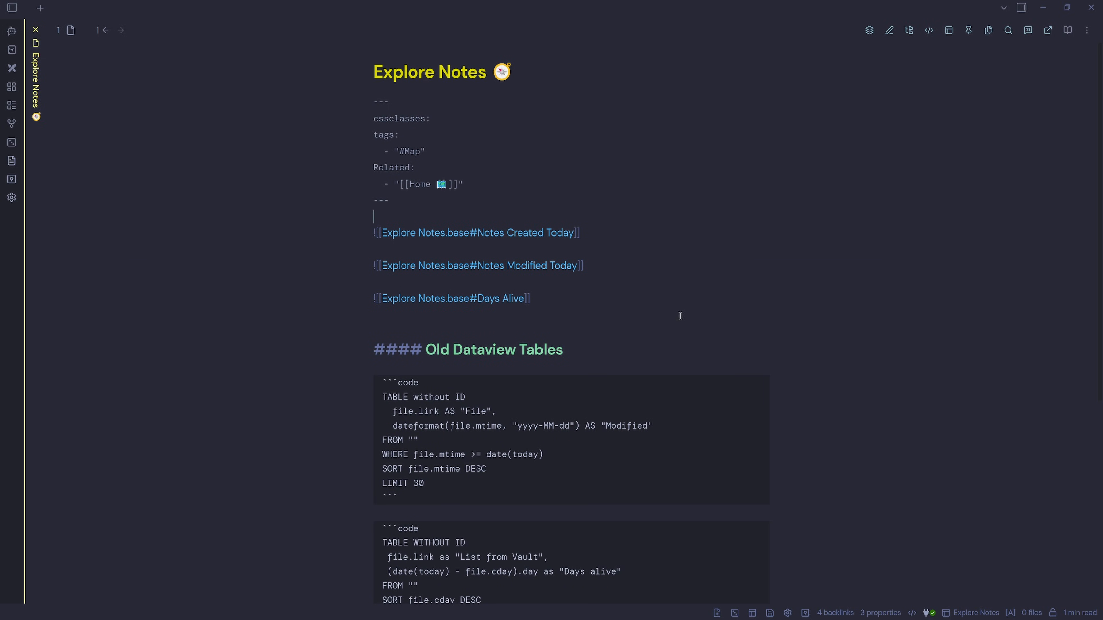
left_click_drag(471, 231, 382, 232)
left_click(414, 231, "ctrl+alt")
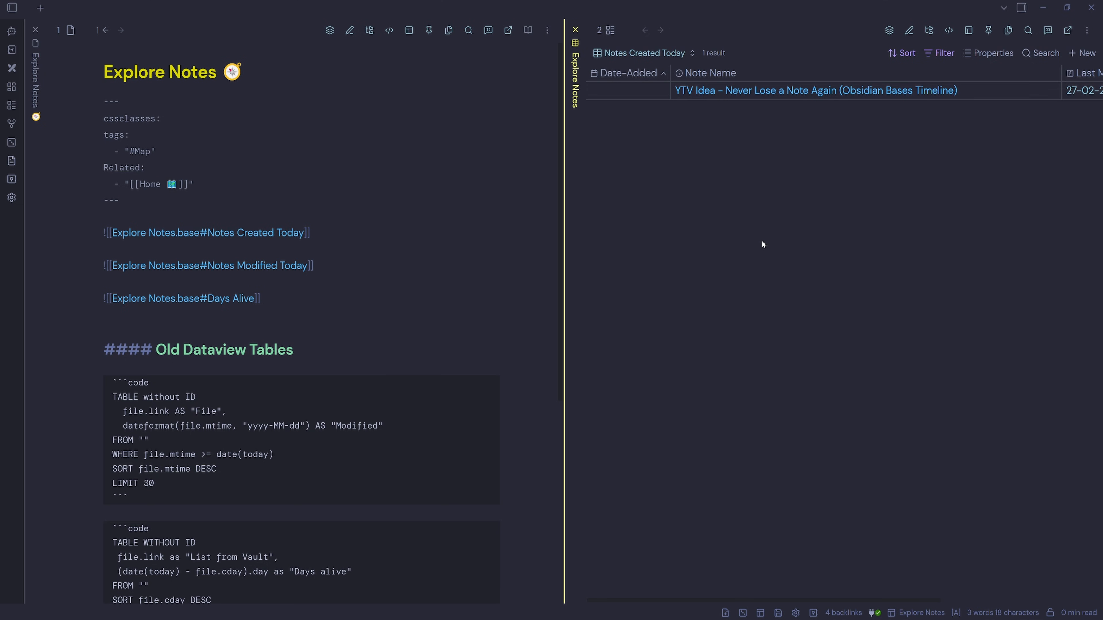
Examine the available views, the Notes Created Today view's sort and filter, and the Notes Modified Today view's filter
left_click(673, 58)
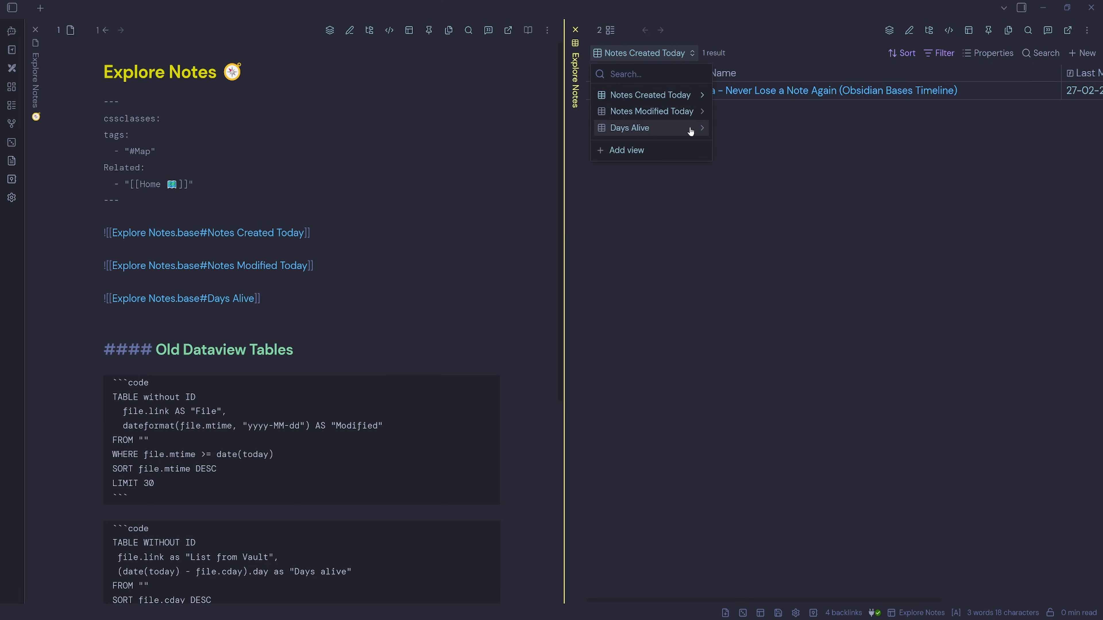
left_click(907, 54)
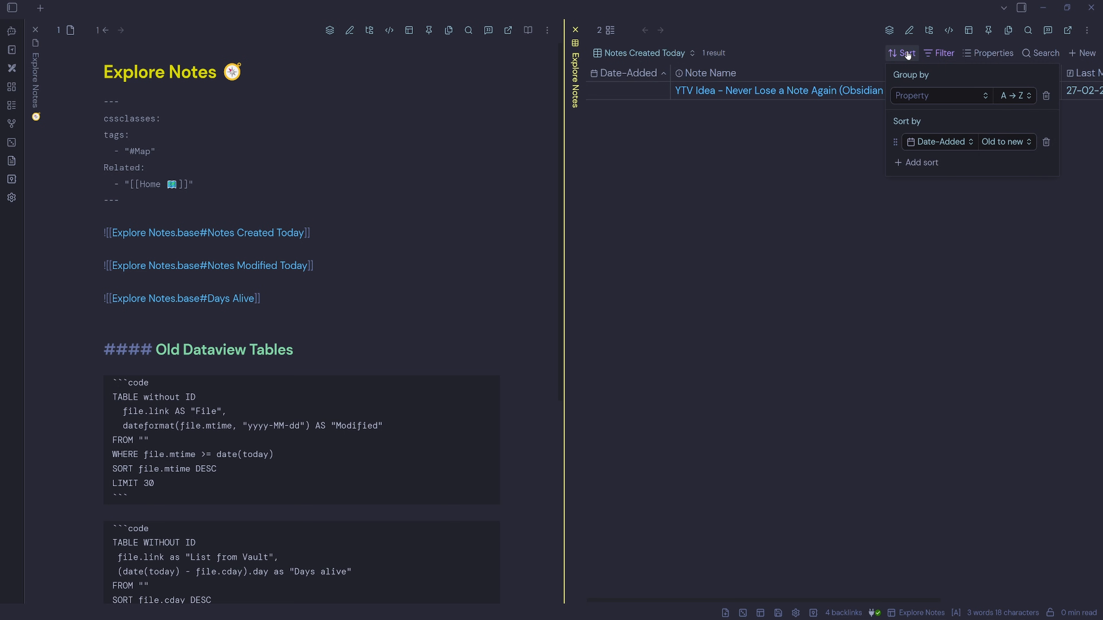
left_click(938, 53)
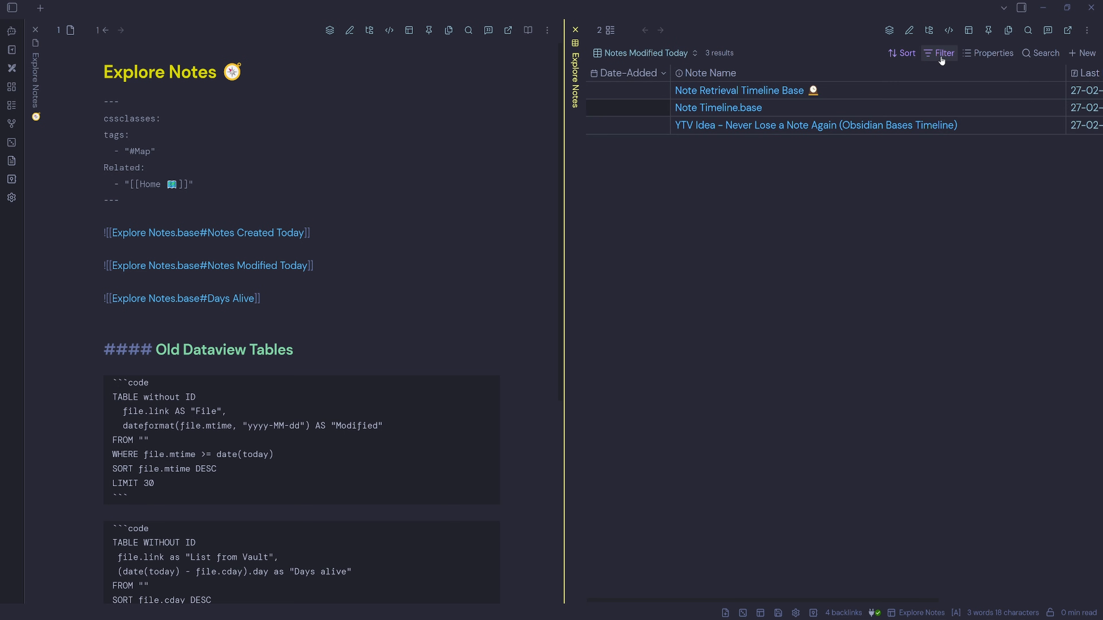
left_click(940, 57)
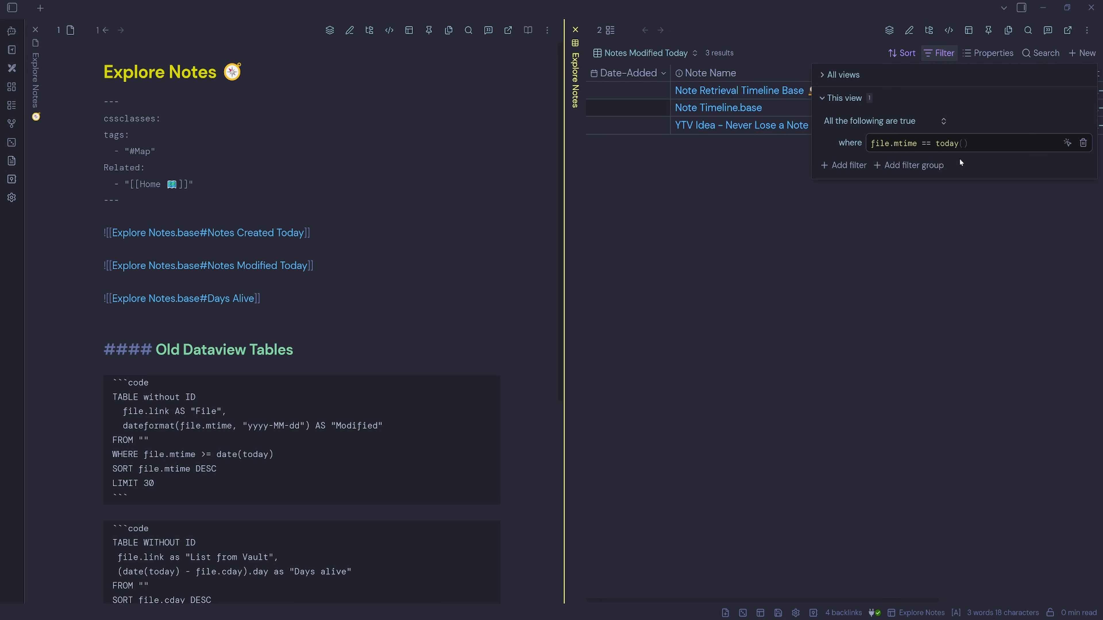
Switch the Explore Notes base to the Days Alive view and inspect the Days Alive and Days Modified formulas
left_click(647, 53)
left_click(655, 127)
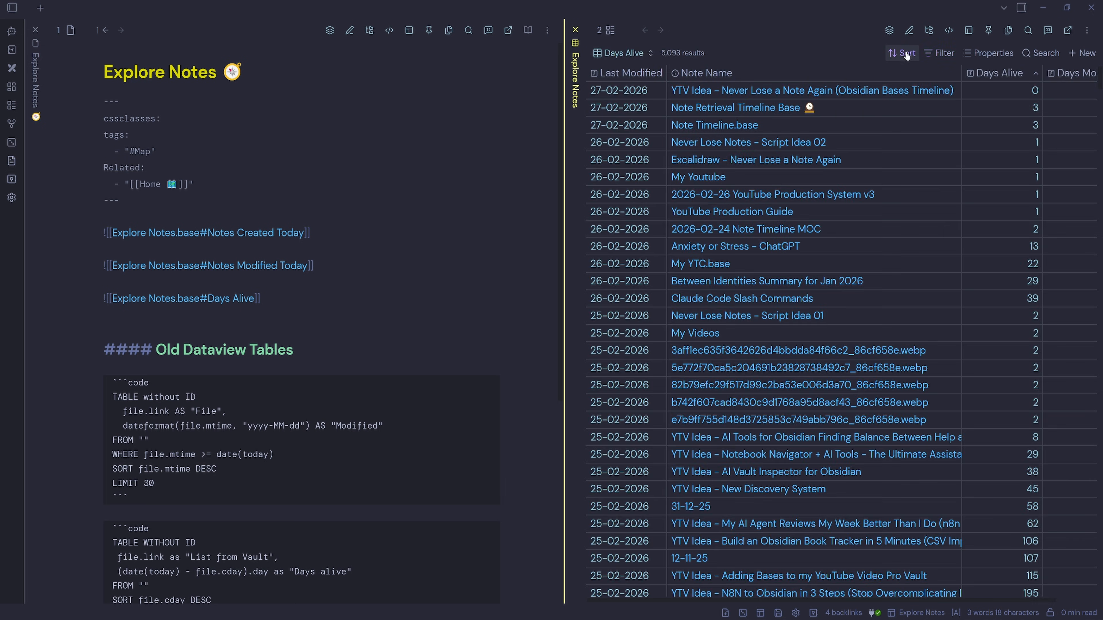
left_click(994, 54)
left_click(1079, 128)
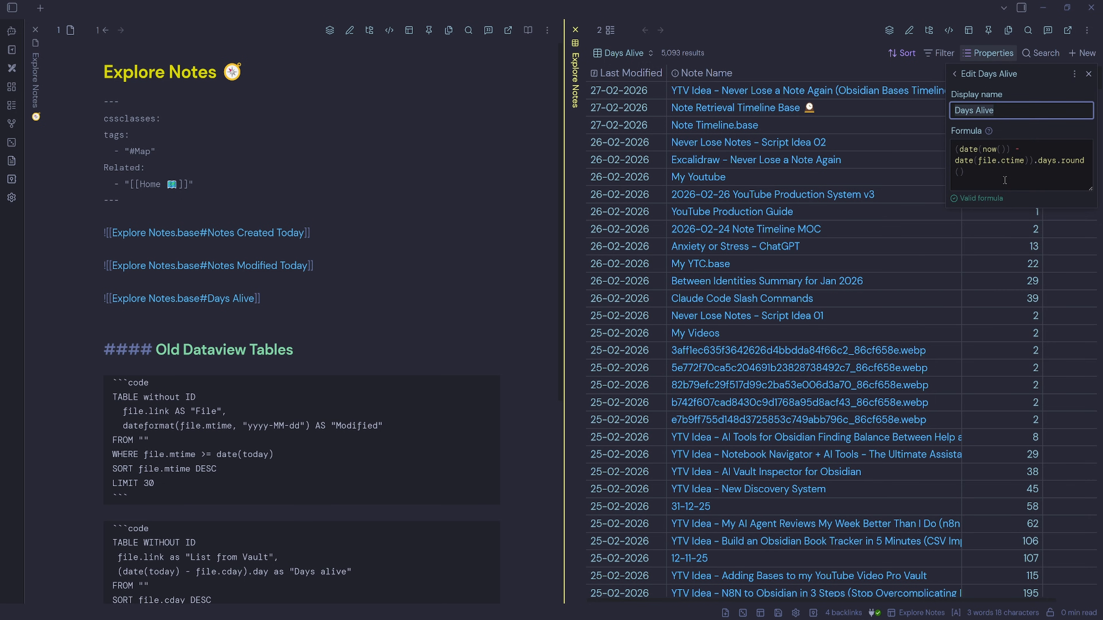
left_click(954, 75)
left_click(1083, 152)
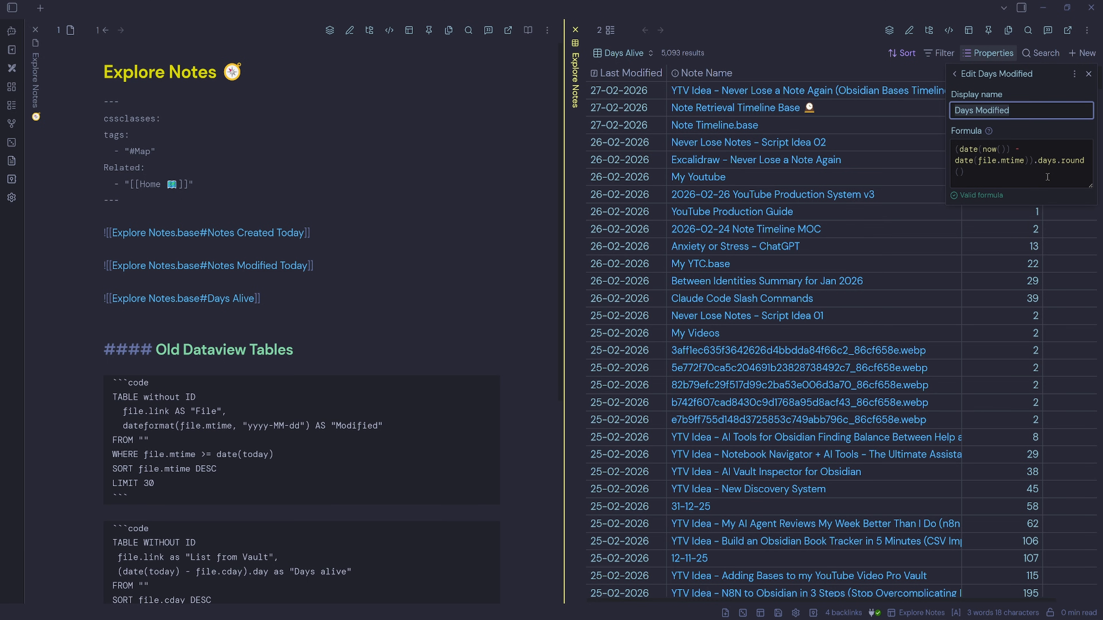
Close the property editor and view the code blocks under Old Dataview Tables in the Explore Notes source
scroll(337, 291, "down", 3)
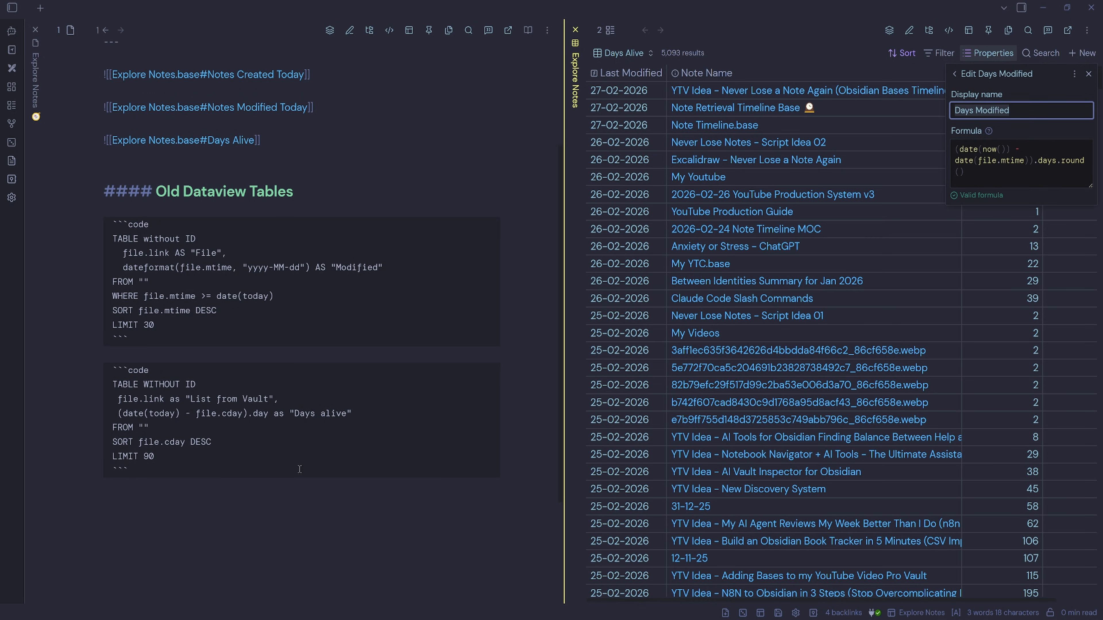
left_click(530, 248)
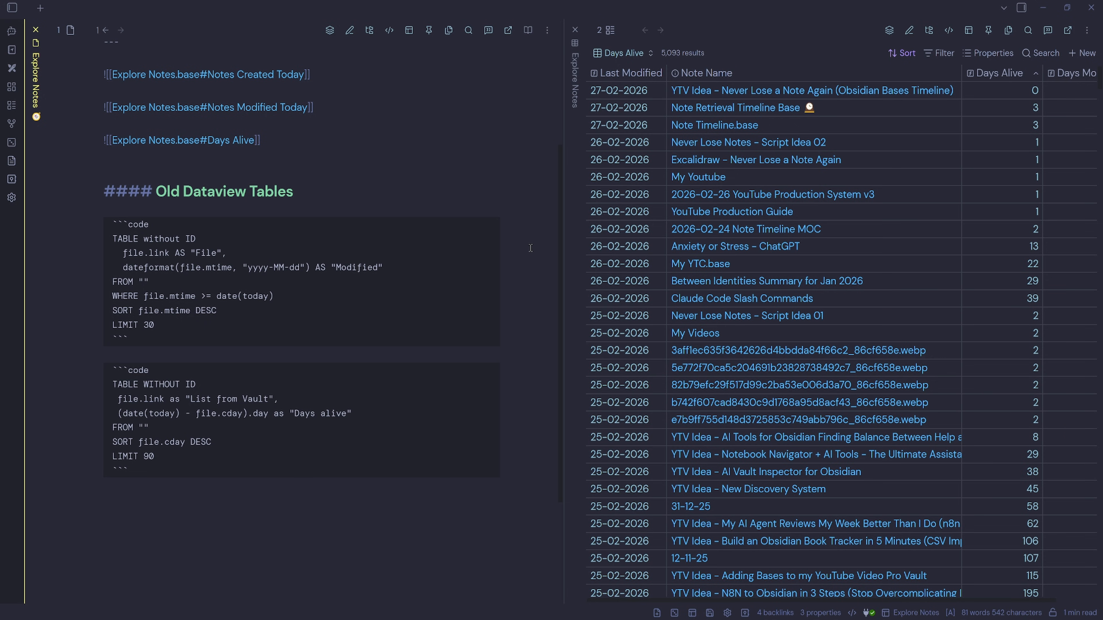